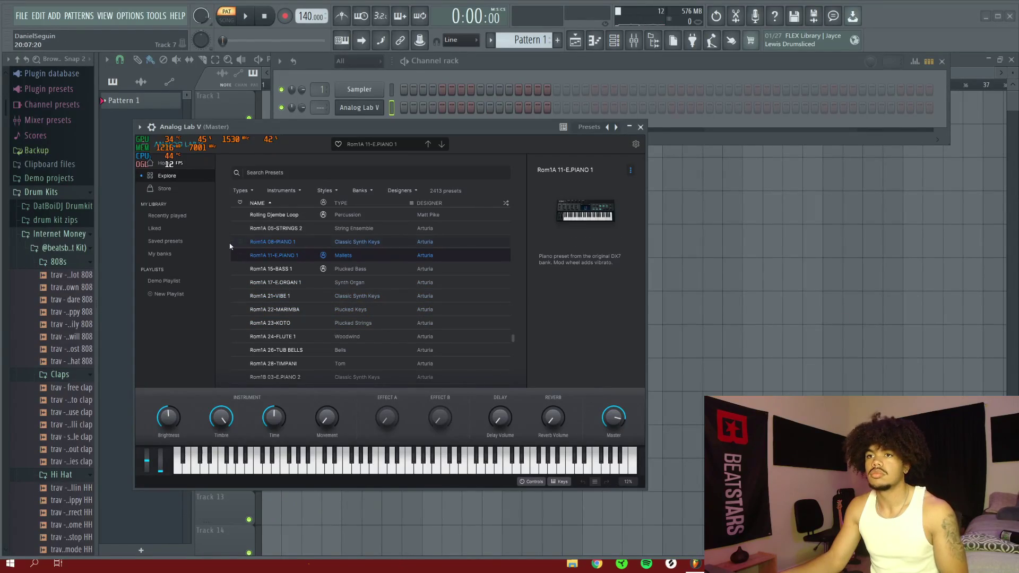
# Filter the Analog Lab V presets to the Piano type, audition American Grand Solo, and close all open windows.
pyautogui.click(281, 191)
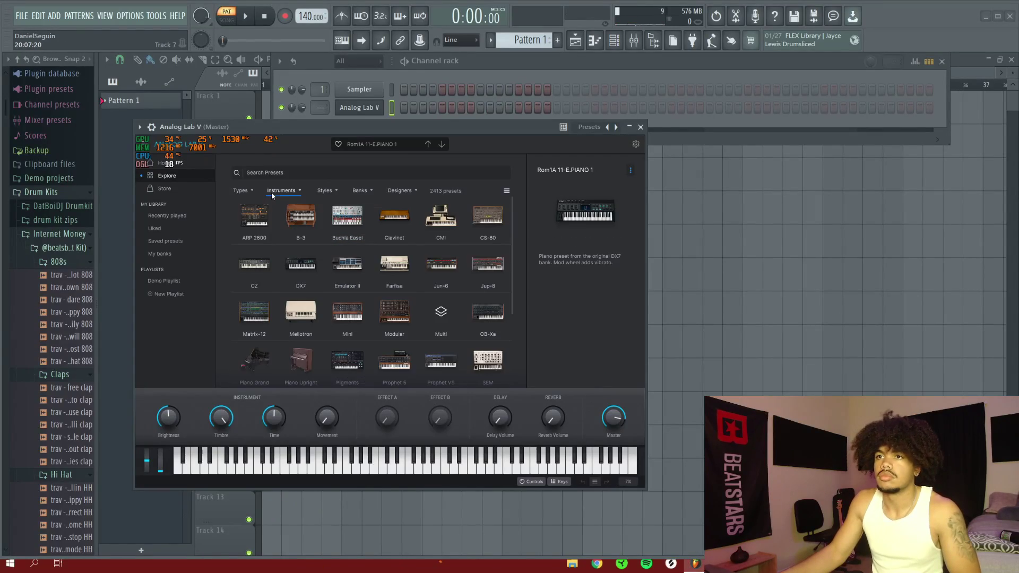
pyautogui.click(241, 191)
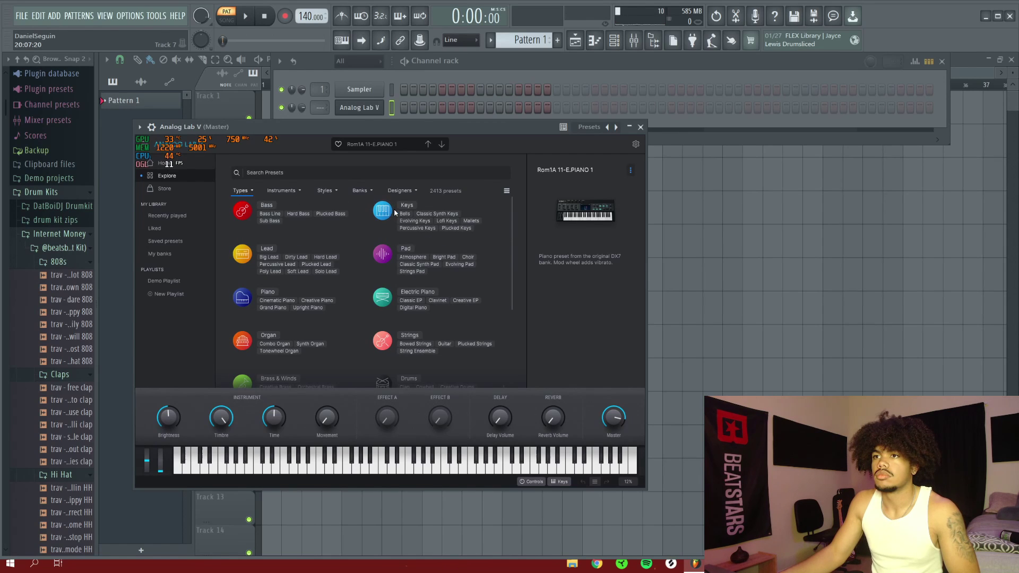
pyautogui.click(256, 295)
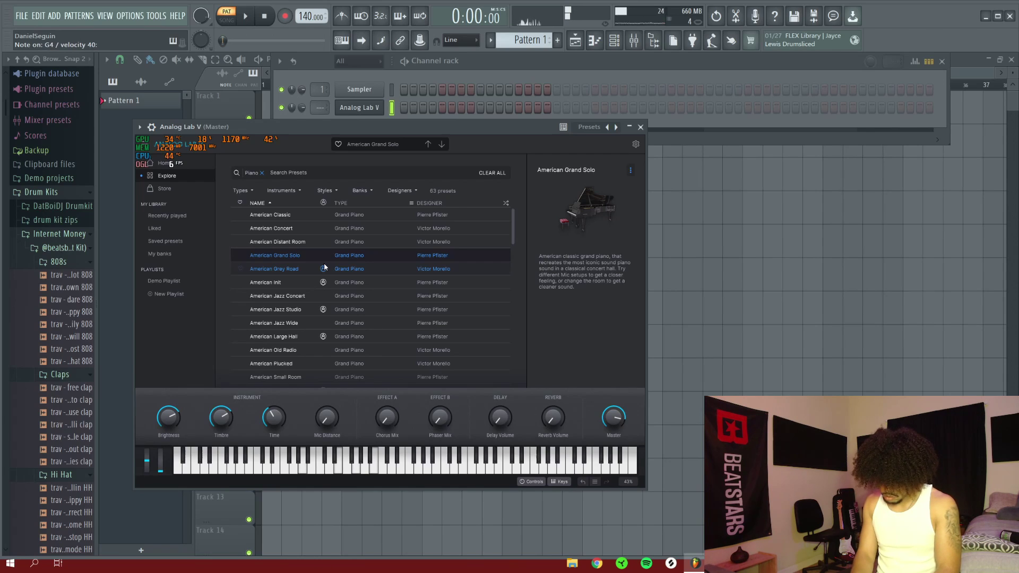
pyautogui.press('F12')
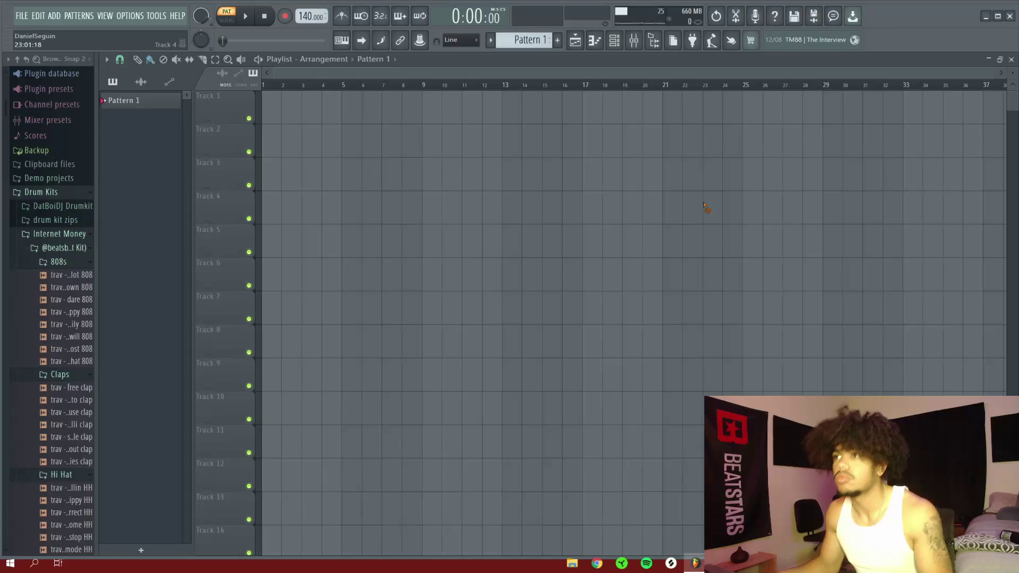
pyautogui.click(130, 15)
pyautogui.click(116, 46)
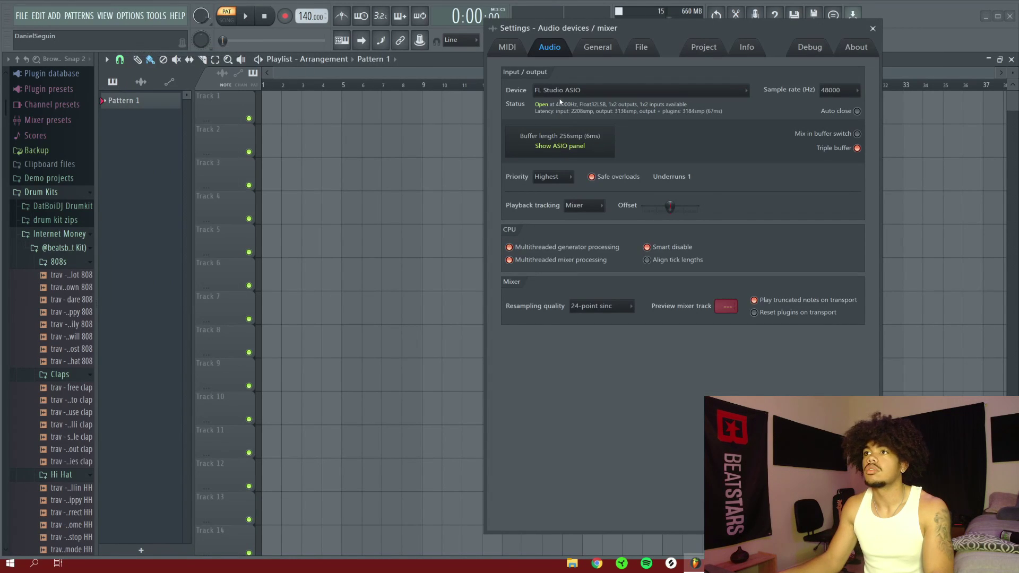
pyautogui.click(872, 28)
# Dump the score log of the played piano notes into the selected pattern and view them in the piano roll.
pyautogui.click(156, 15)
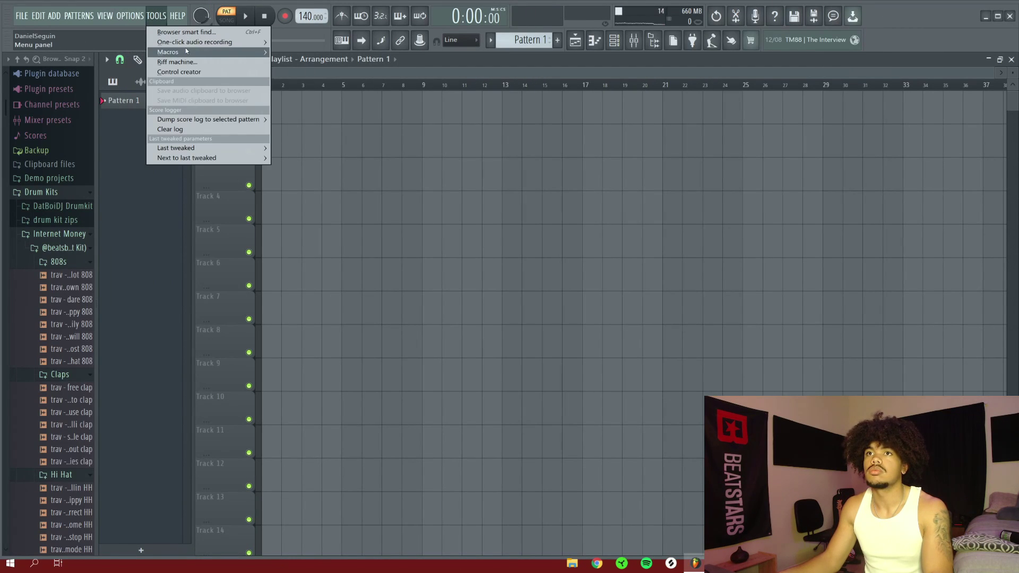
pyautogui.moveTo(213, 119)
pyautogui.click(307, 120)
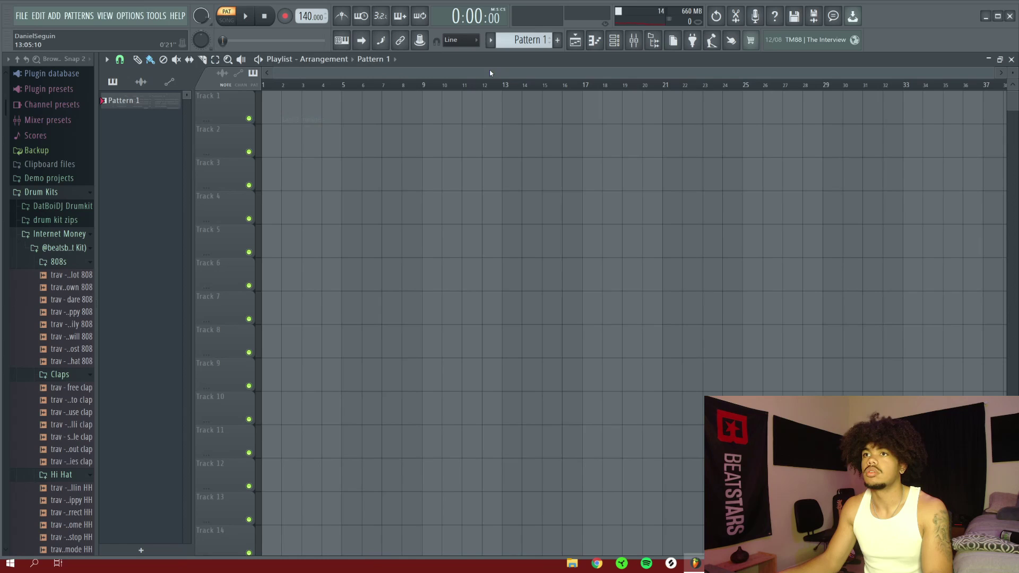
pyautogui.moveTo(319, 108); pyautogui.dragTo(202, 105)
pyautogui.scroll(2, 371, 81)
pyautogui.doubleClick(412, 109)
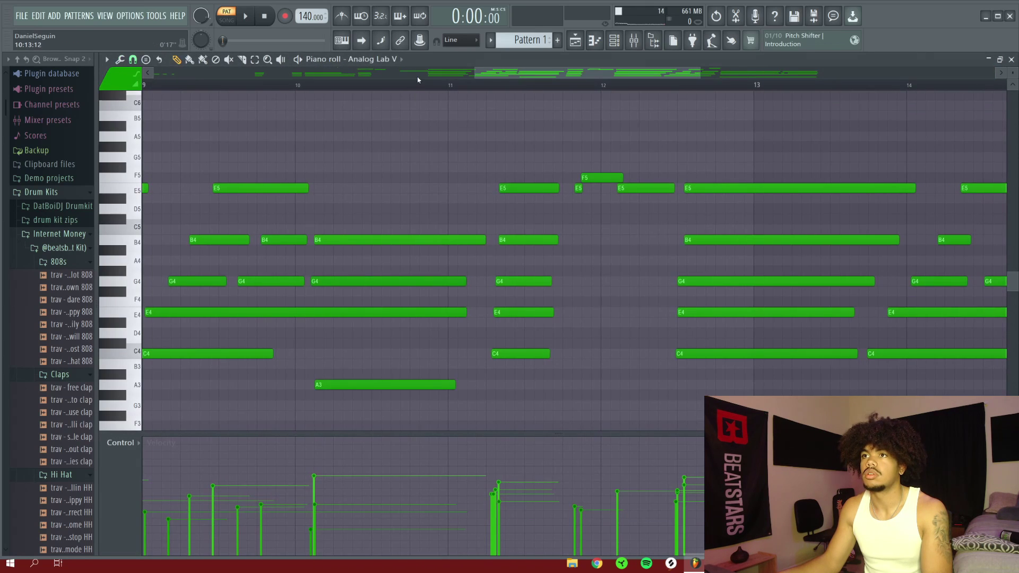
# Position the selected second chord, with A3 as its lowest note, at bar 3 and play back the four-bar progression.
pyautogui.moveTo(347, 386); pyautogui.dragTo(344, 385)
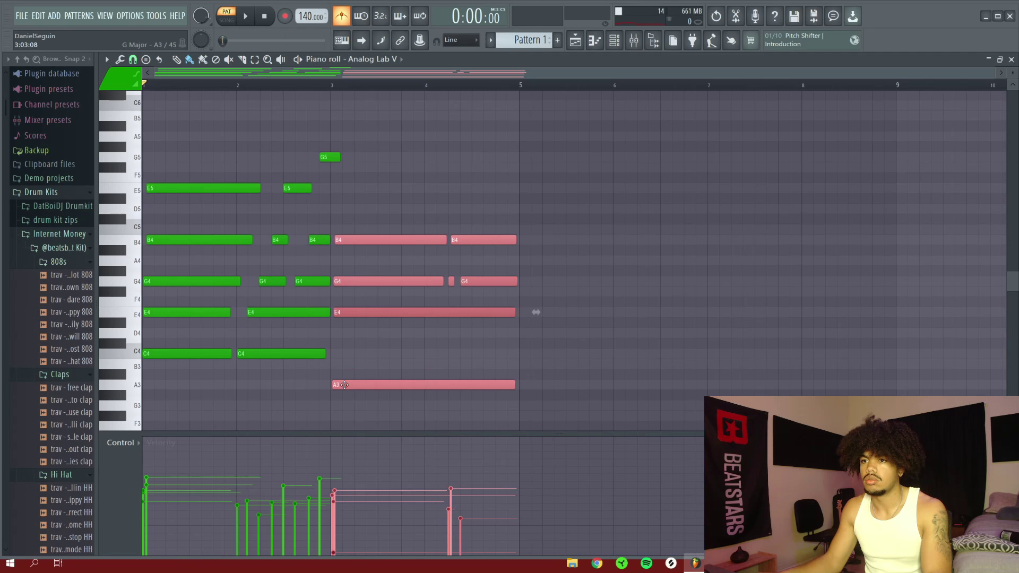
pyautogui.press('space')
pyautogui.hotkey('ctrl', 'd')
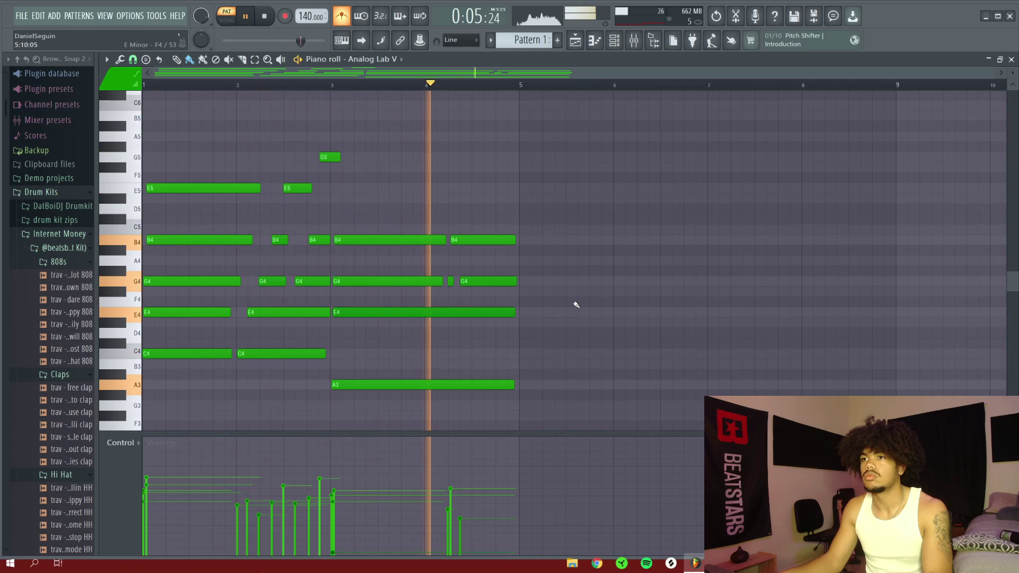
pyautogui.press('space')
# Duplicate the four-bar progression to start at bar 5, lower its first C4 note to F3, and listen to the change.
pyautogui.hotkey('ctrl', 'b')
pyautogui.moveTo(561, 358); pyautogui.dragTo(559, 419)
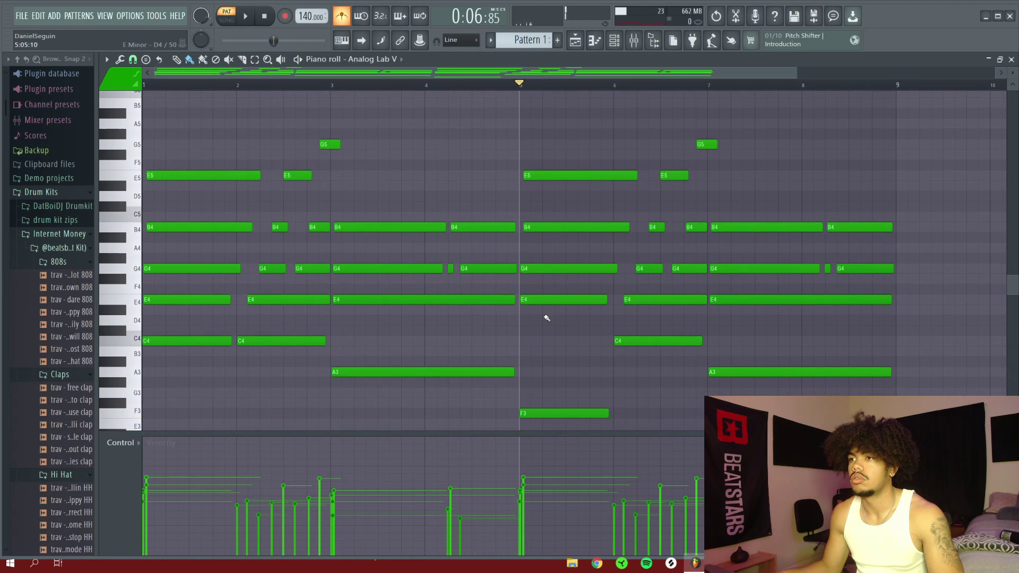
pyautogui.press('space')
pyautogui.press('space')
# Revoice the bar 5 chord by changing E4 to F4, G4 to D4 and E5 to D5, checking it by ear.
pyautogui.moveTo(562, 297); pyautogui.dragTo(557, 320)
pyautogui.press('space')
pyautogui.press('space')
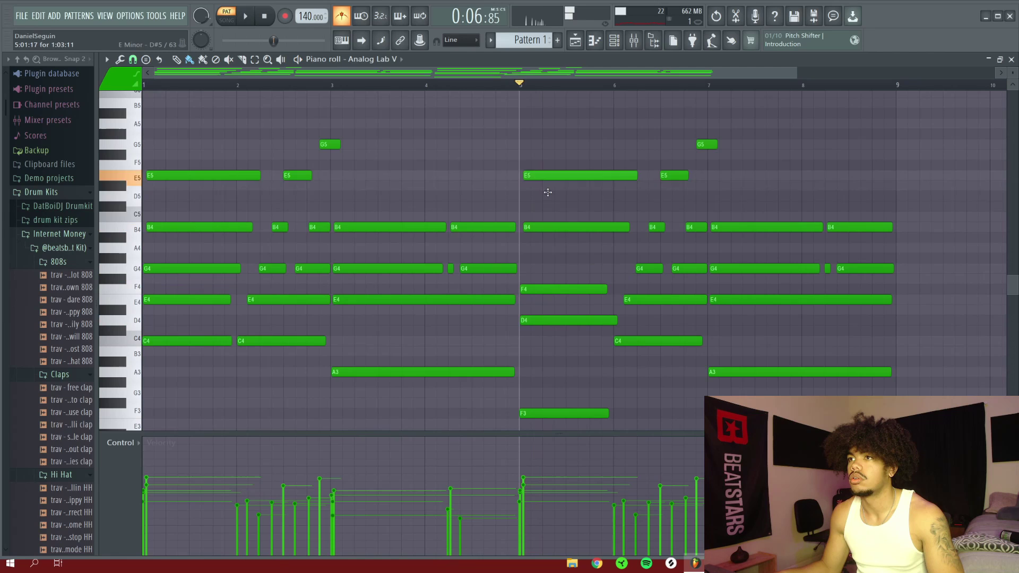
pyautogui.moveTo(548, 192); pyautogui.dragTo(548, 227)
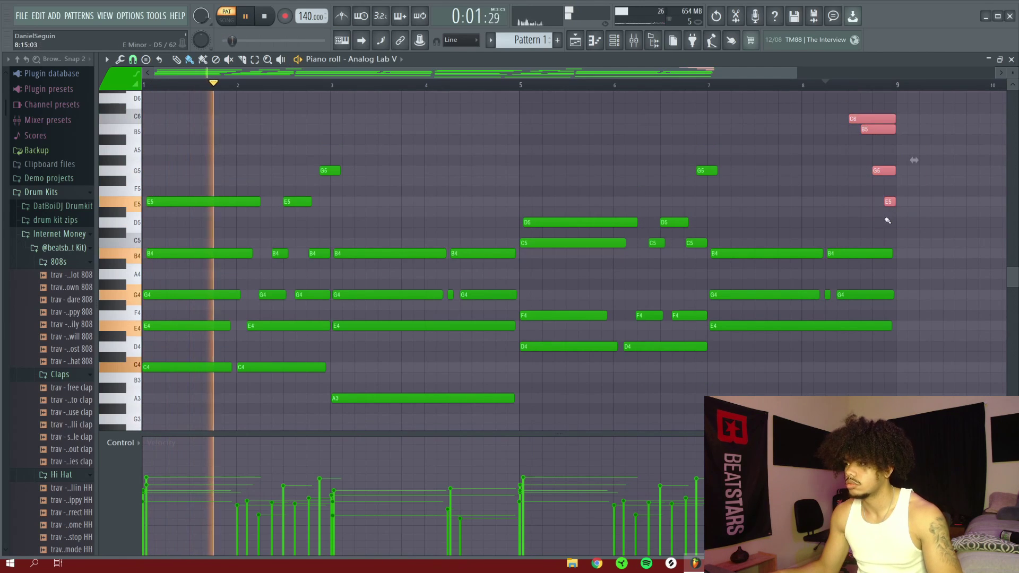
# Randomize the levels of the selected C6, B5, G5 and E5 notes at the end of bar 8 and deselect them.
pyautogui.hotkey('alt', 'r')
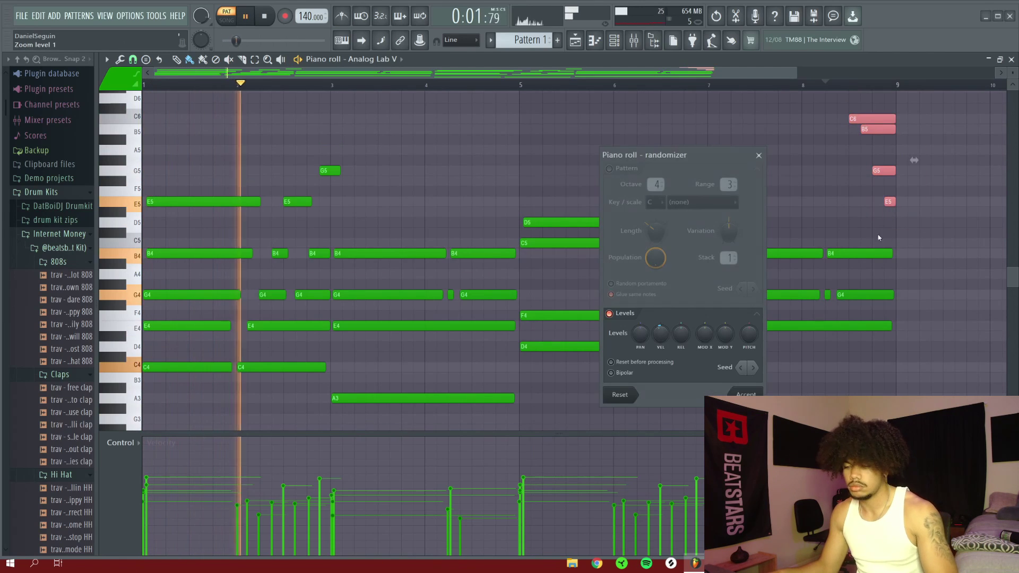
pyautogui.click(747, 394)
pyautogui.hotkey('ctrl', 'd')
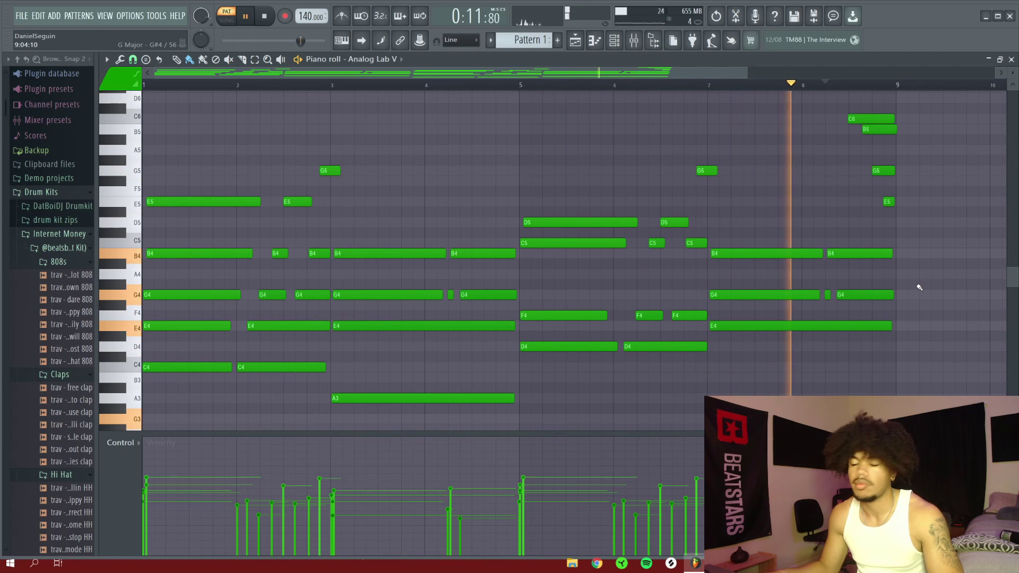
# Add the BASS - Phat one-shot to the channel rack and bring up its empty piano roll.
pyautogui.moveTo(66, 367); pyautogui.dragTo(416, 120)
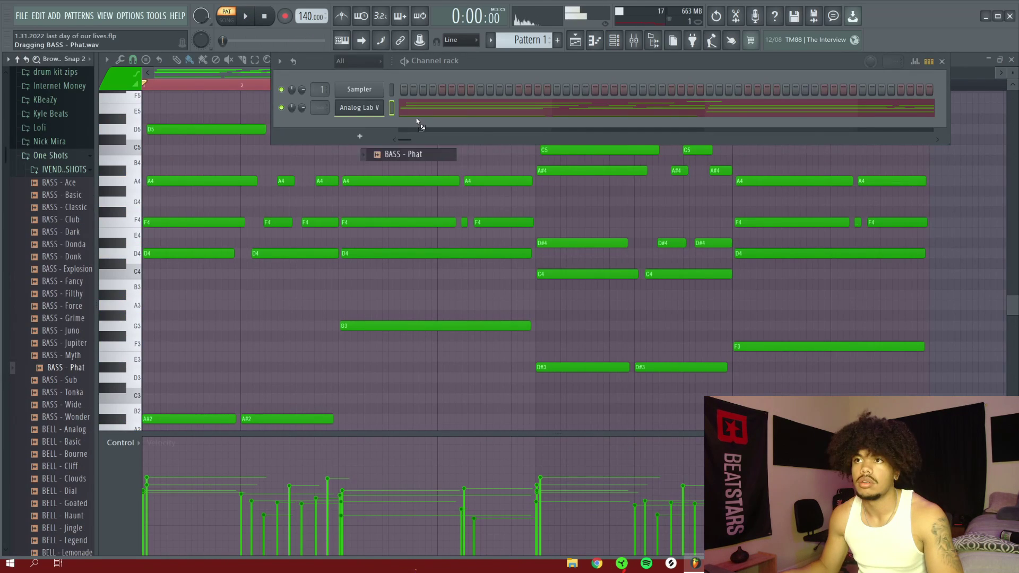
pyautogui.press('F7')
pyautogui.scroll(-4, 288, 301)
# Place bass notes A#2 at bar 1, G3 at bar 3, D#3 at bar 5 and F3 at bar 7 during playback.
pyautogui.click(197, 303)
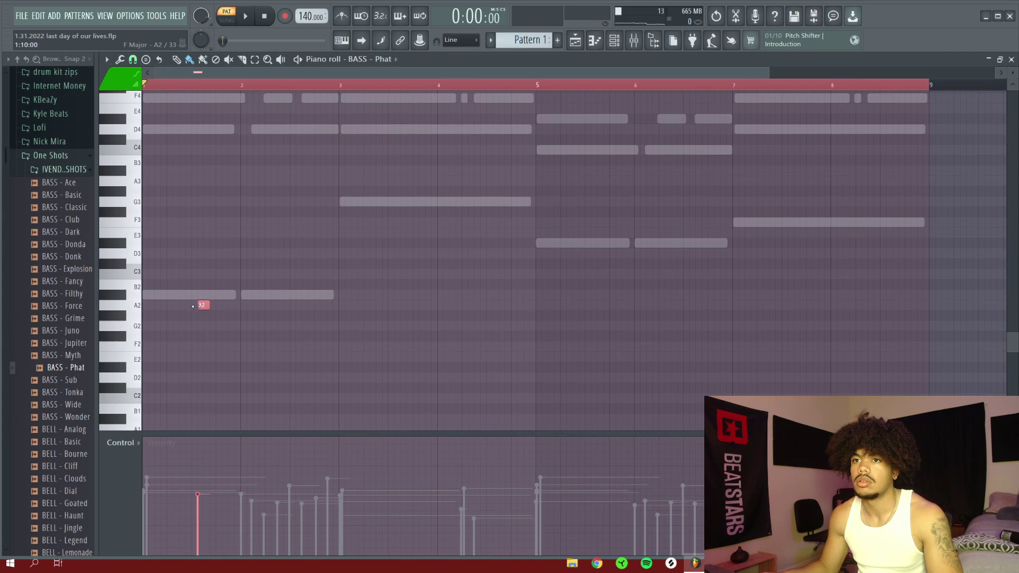
pyautogui.press('space')
pyautogui.click(345, 202)
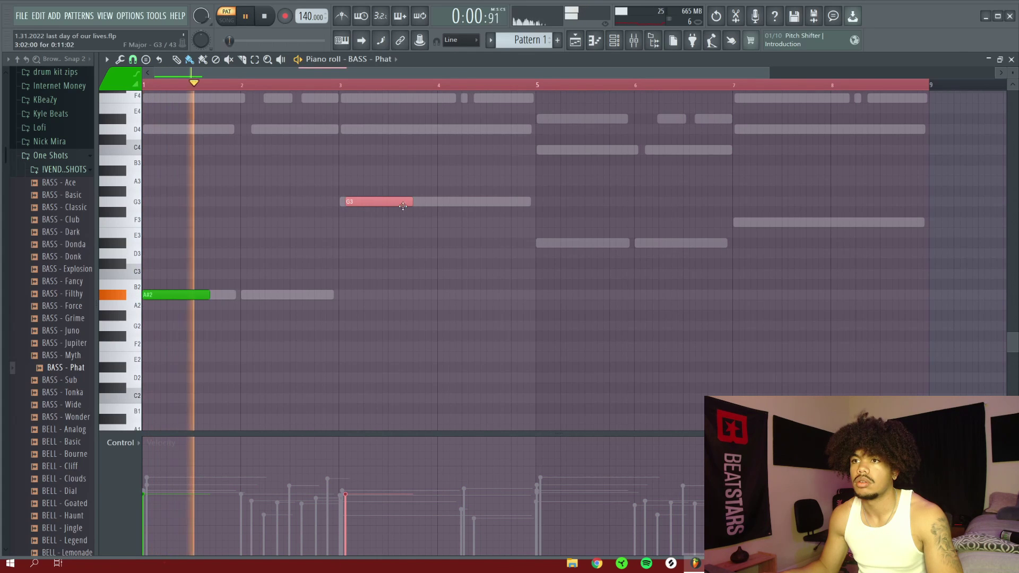
pyautogui.click(537, 243)
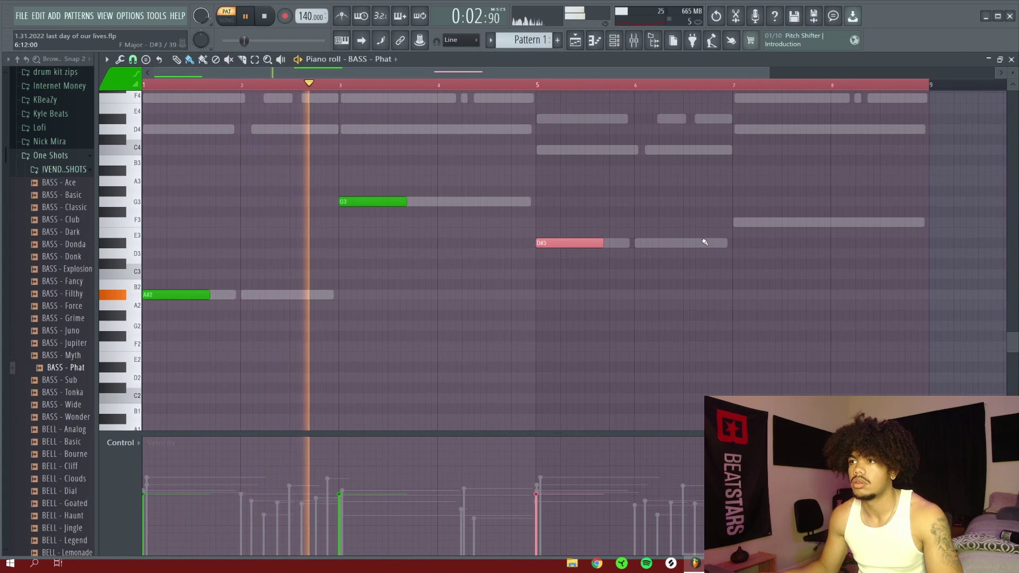
pyautogui.click(736, 222)
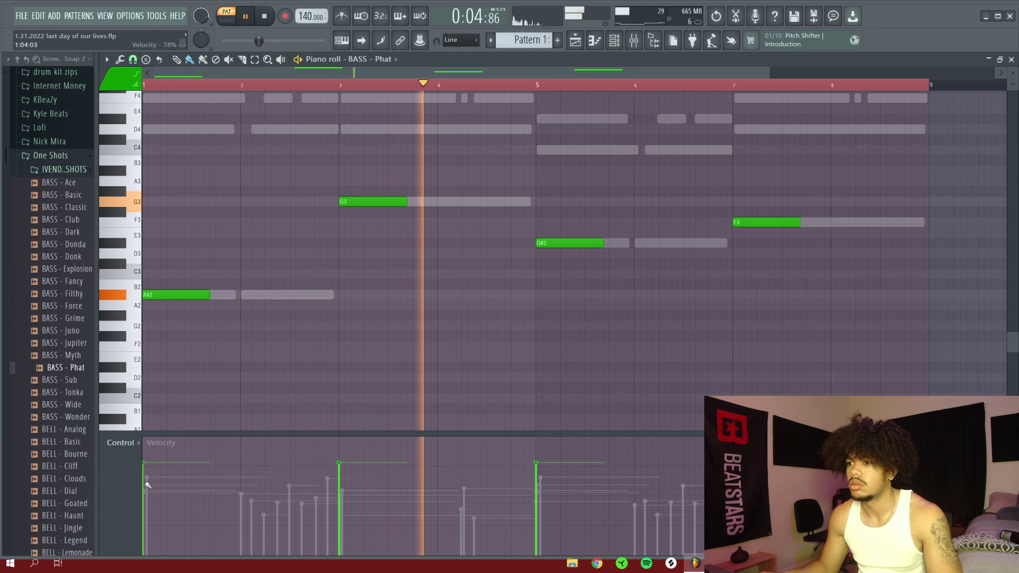
pyautogui.press('space')
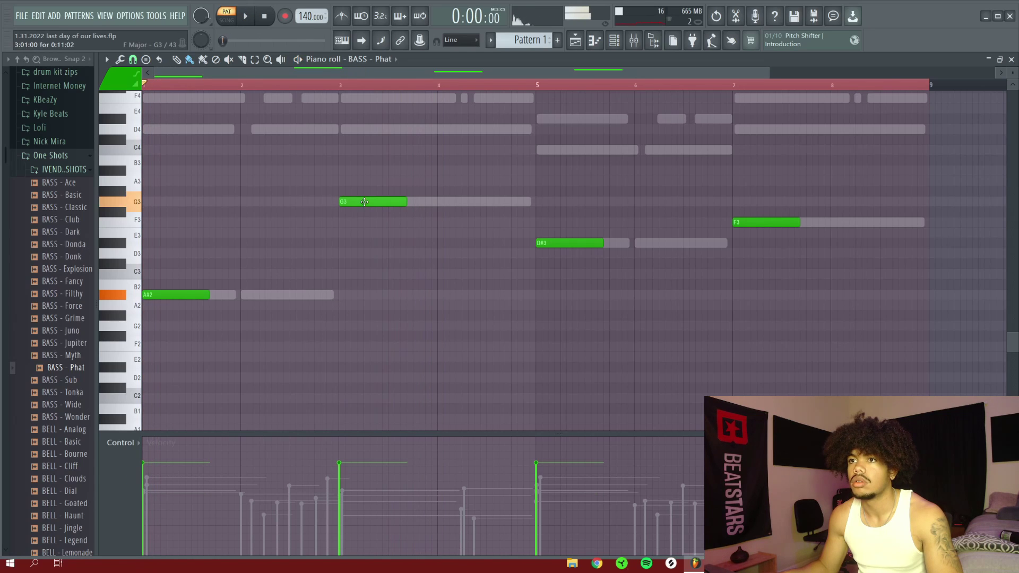
# Transpose all the bass notes up two octaves and play them back.
pyautogui.hotkey('ctrl', 'a')
pyautogui.hotkey('ctrl', 'Up')
pyautogui.hotkey('ctrl', 'Up')
pyautogui.press('space')
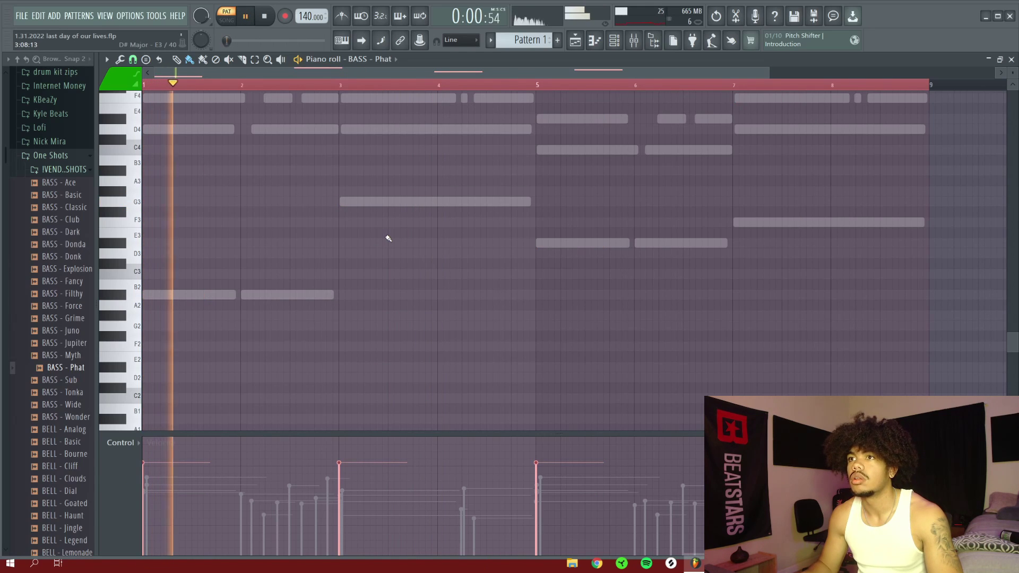
pyautogui.press('space')
# Open the BASS - Phat channel settings from the channel rack.
pyautogui.press('F6')
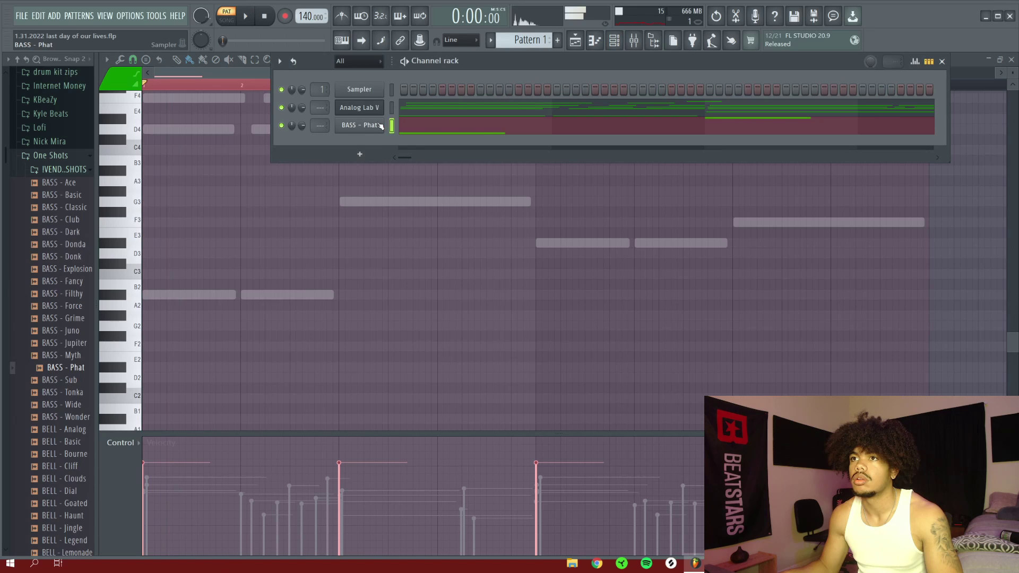
pyautogui.click(379, 125)
pyautogui.click(191, 164)
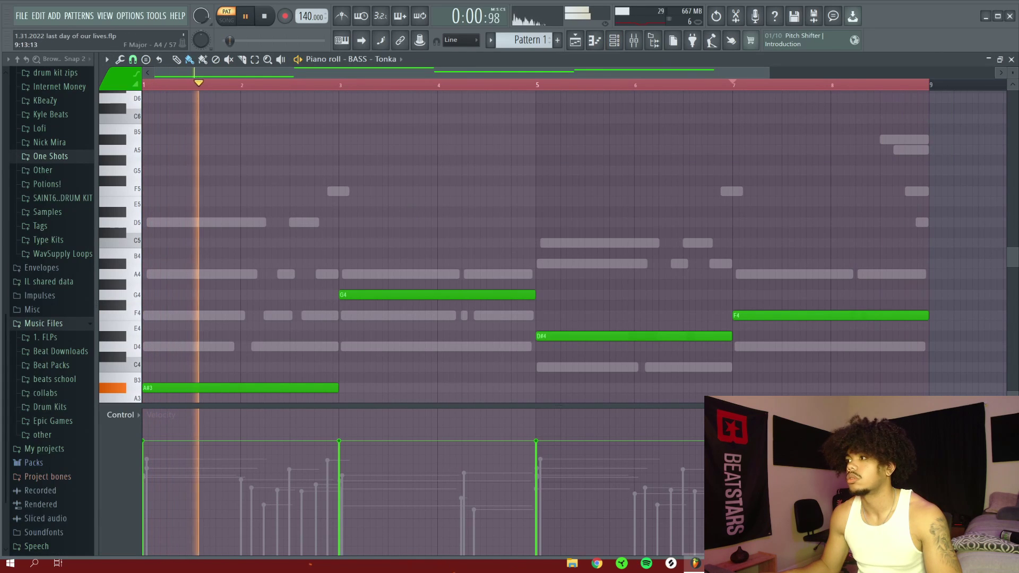
# Bring up the channel rack and open its list of instruments for adding a new channel.
pyautogui.scroll(4, 78, 270)
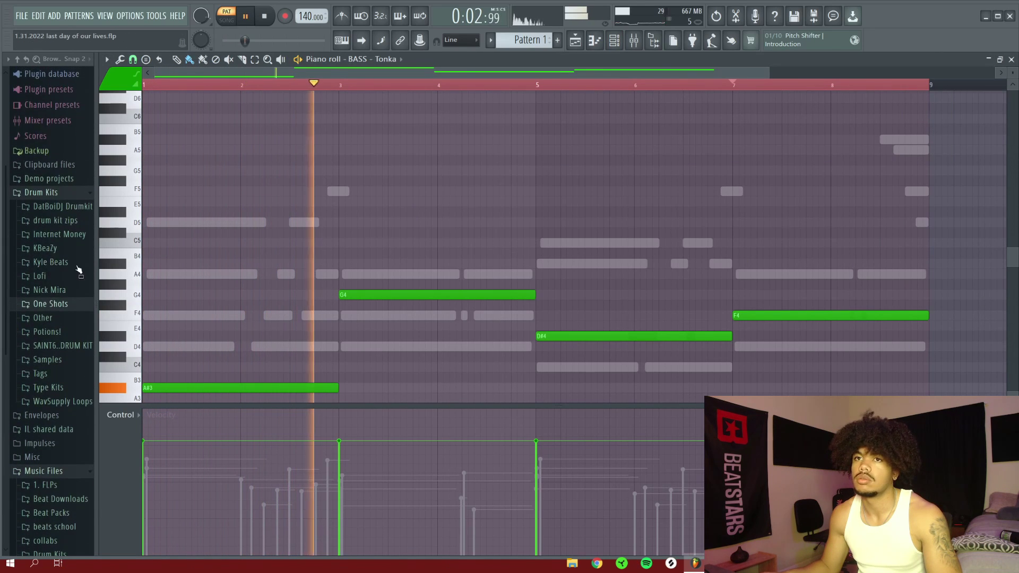
pyautogui.press('F6')
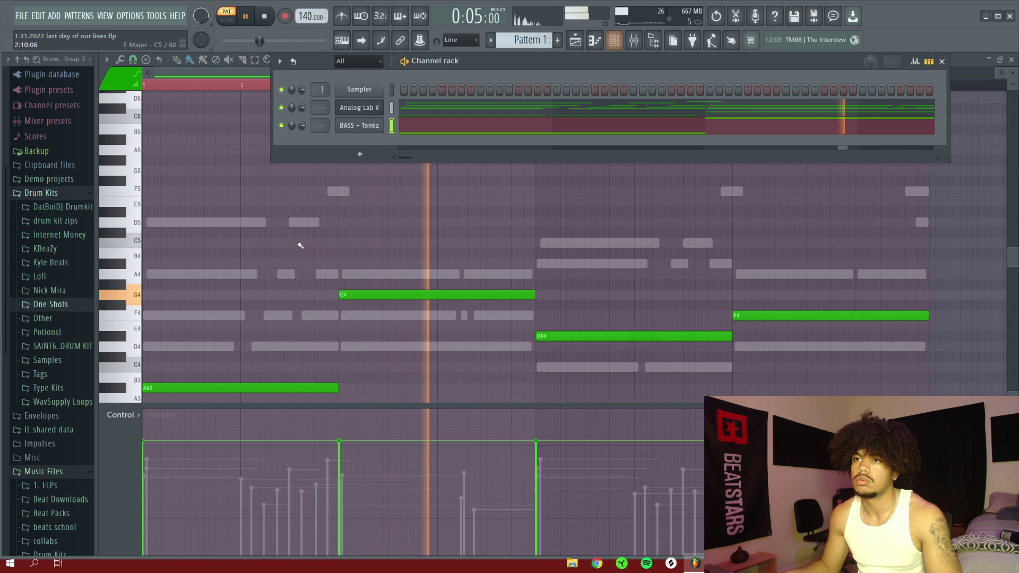
pyautogui.click(359, 153)
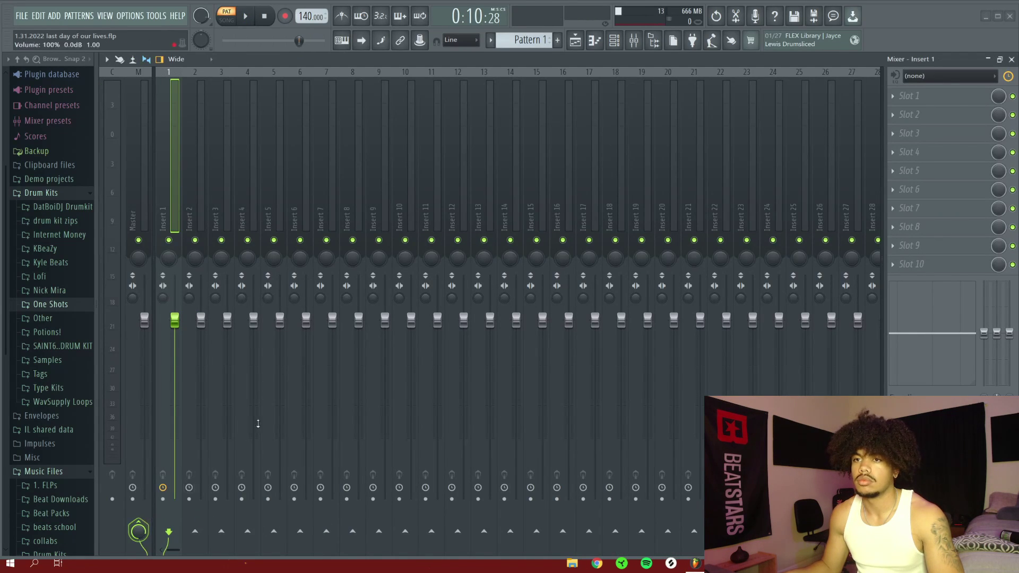
pyautogui.click(666, 73)
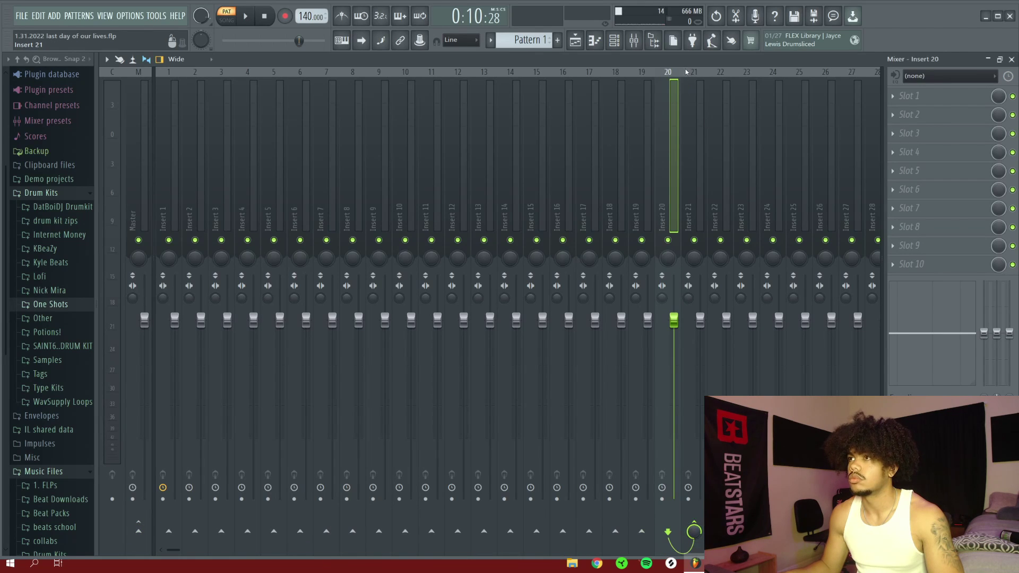
pyautogui.click(688, 72)
pyautogui.rightClick(912, 95)
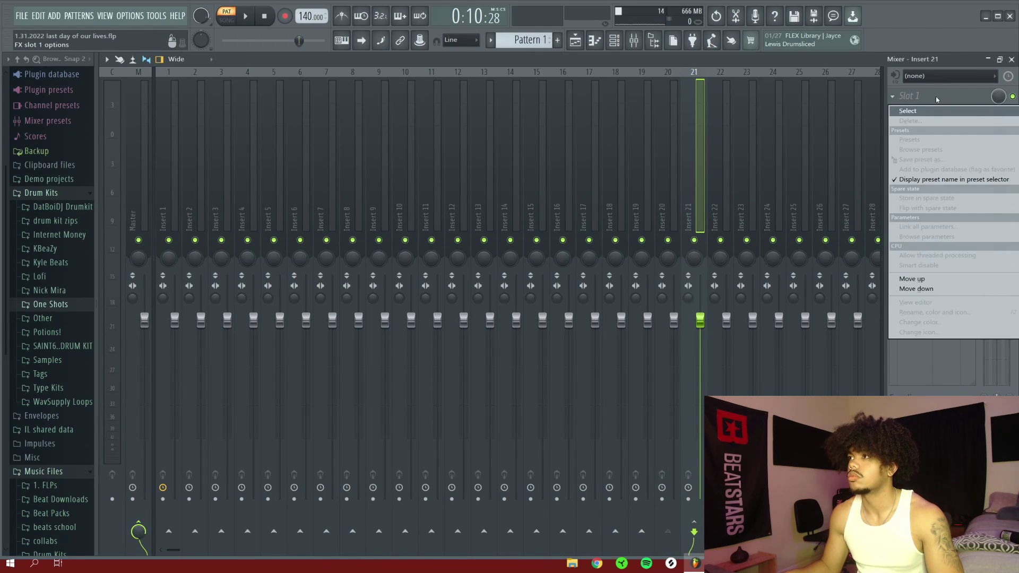
pyautogui.click(783, 69)
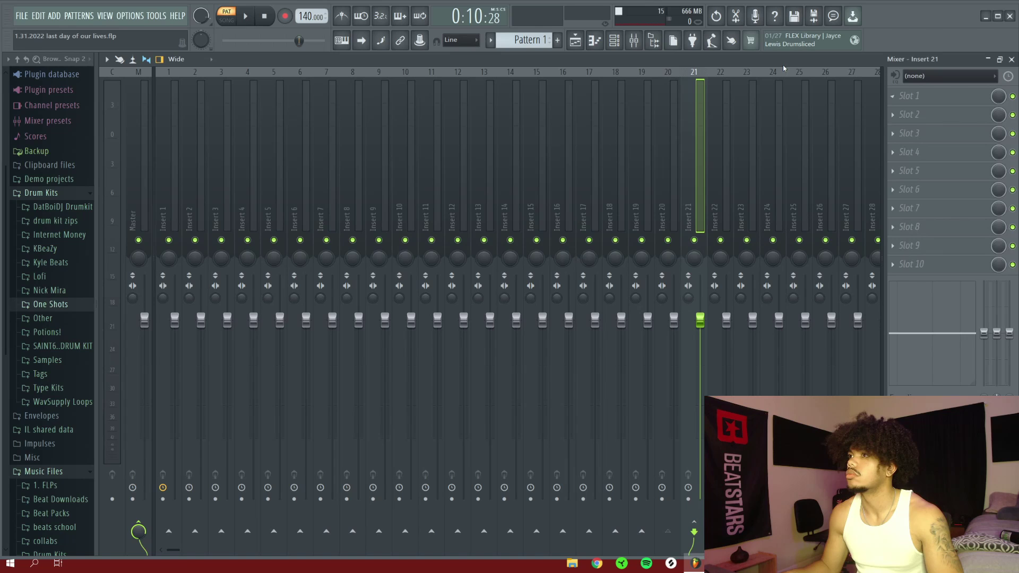
# Set the audio input source of mixer insert 20 to mono In 2.
pyautogui.click(675, 77)
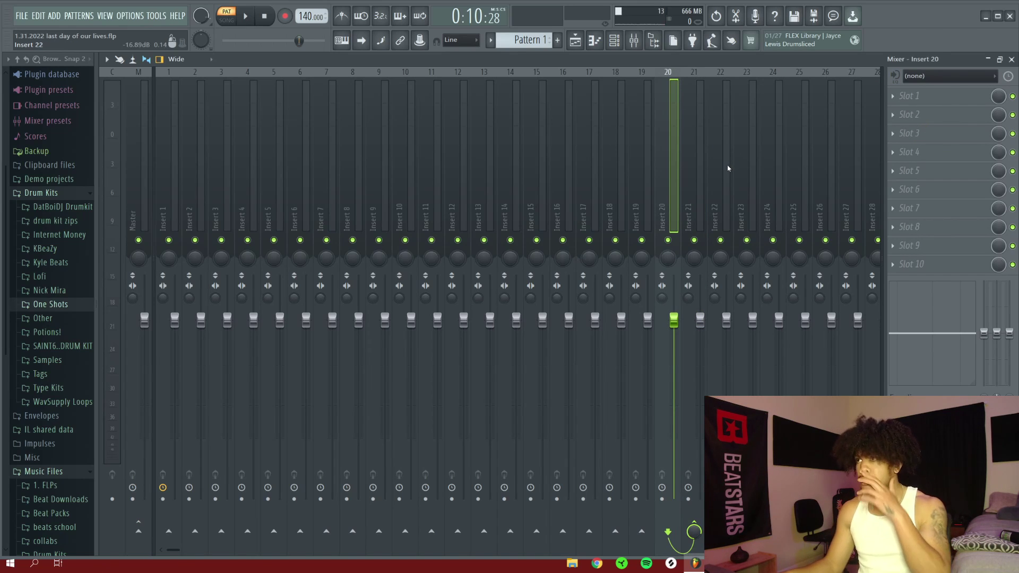
pyautogui.click(923, 77)
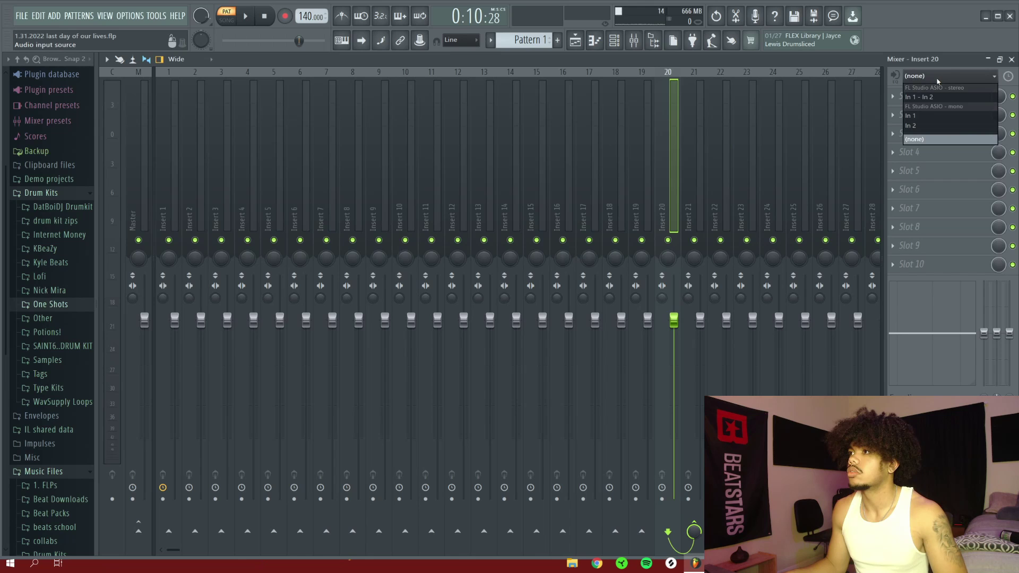
pyautogui.click(930, 121)
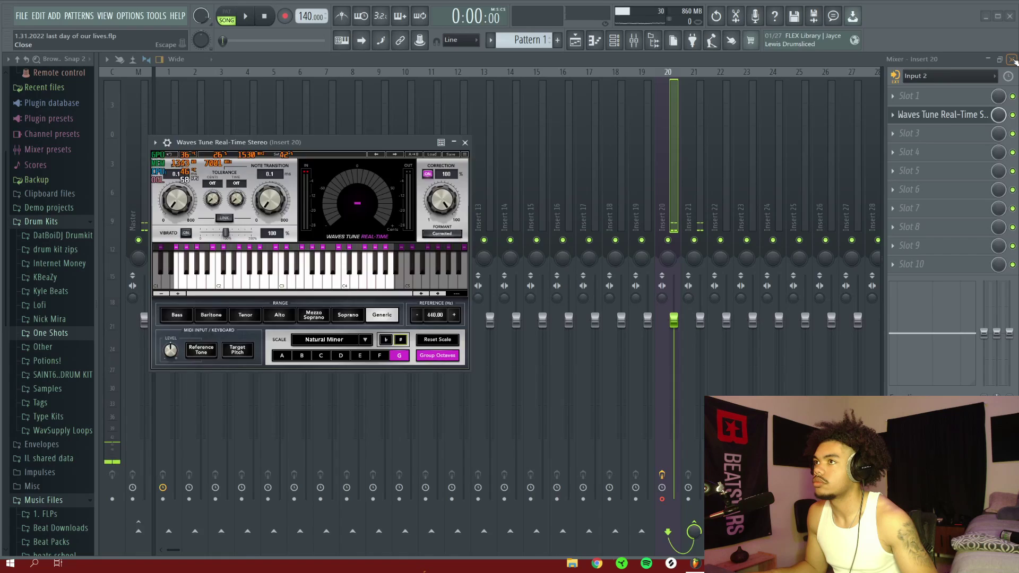
# Close the mixer and the Waves Tune Real-Time window, and stop the vocal recording at the end of bar 16.
pyautogui.click(1012, 59)
pyautogui.click(465, 143)
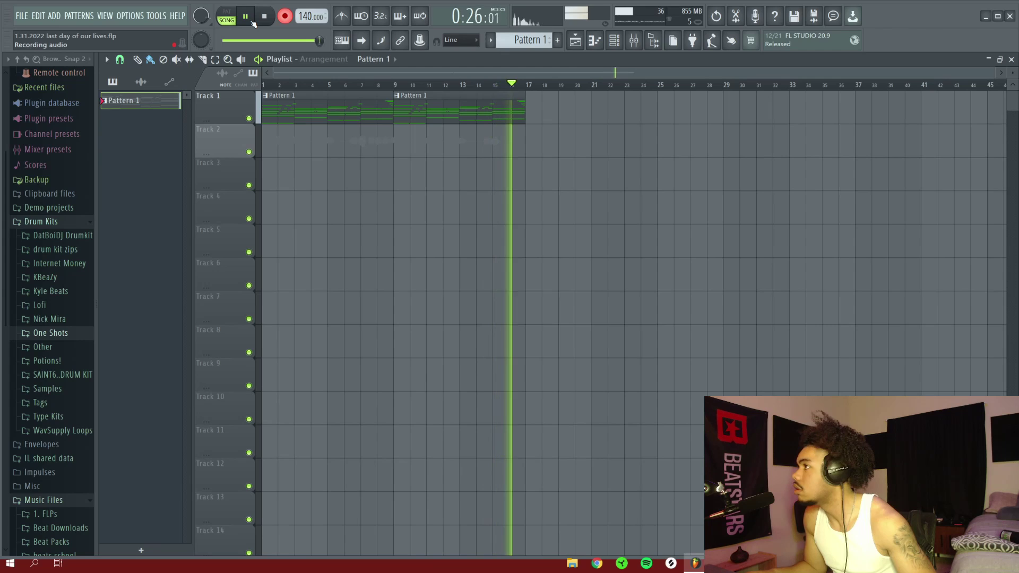
pyautogui.press('space')
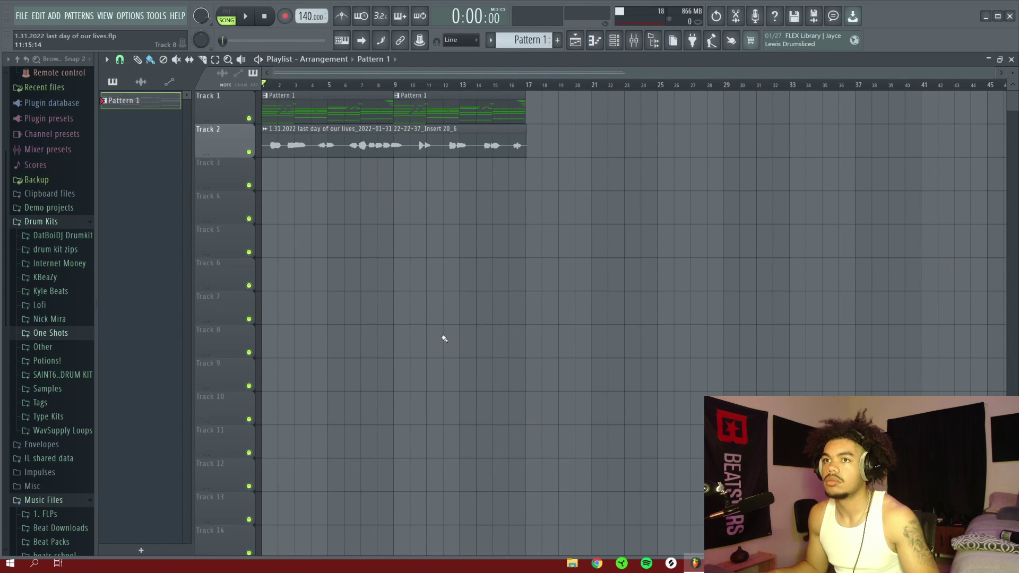
# Play back the vocal take briefly, and load MAutoPitch into slot 3 of mixer insert 20.
pyautogui.press('space')
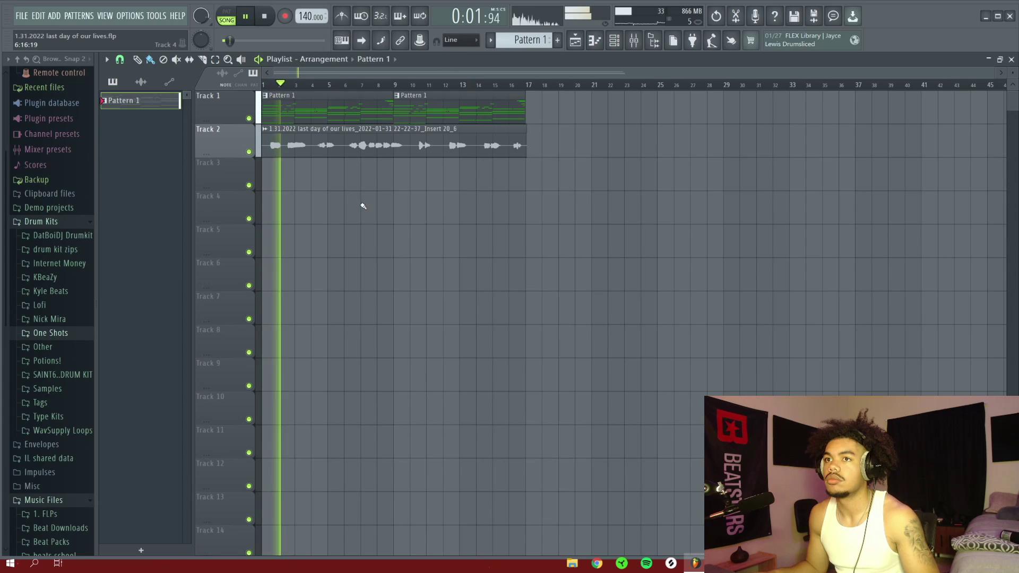
pyautogui.press('F6')
pyautogui.press('F9')
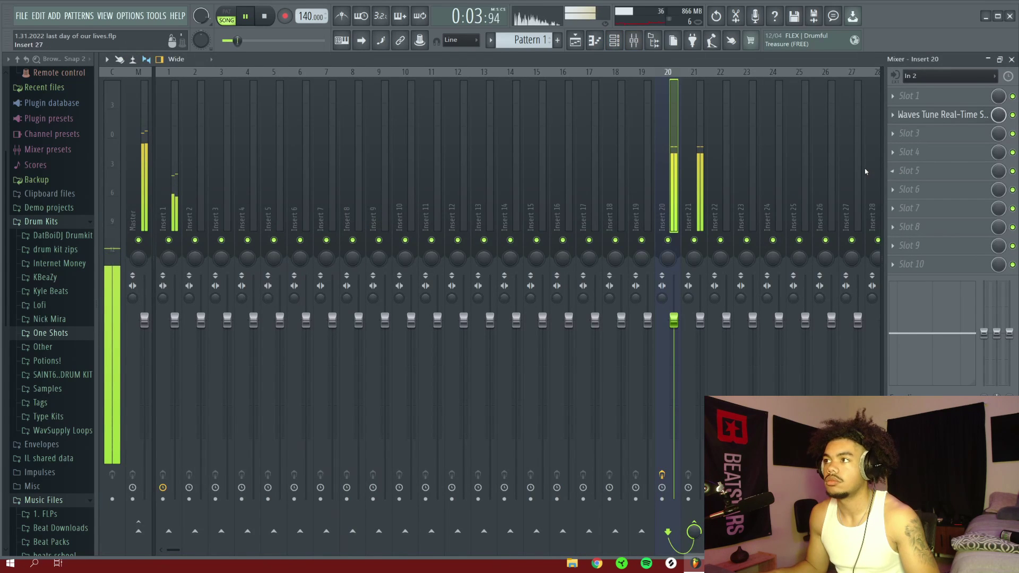
pyautogui.press('space')
pyautogui.click(937, 135)
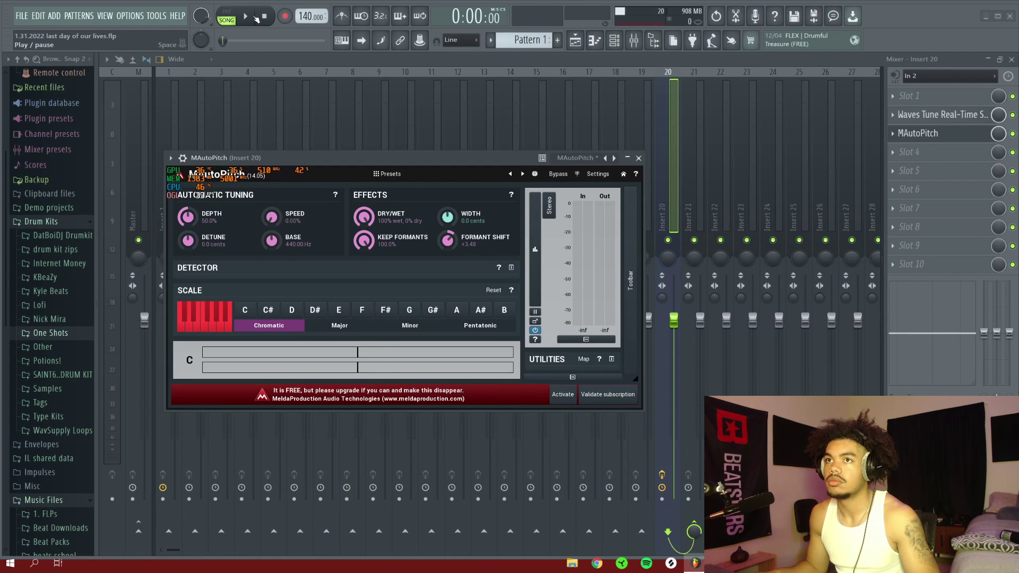
# Set MAutoPitch's formant shift to about -3.31 during playback and close the plugin.
pyautogui.click(254, 18)
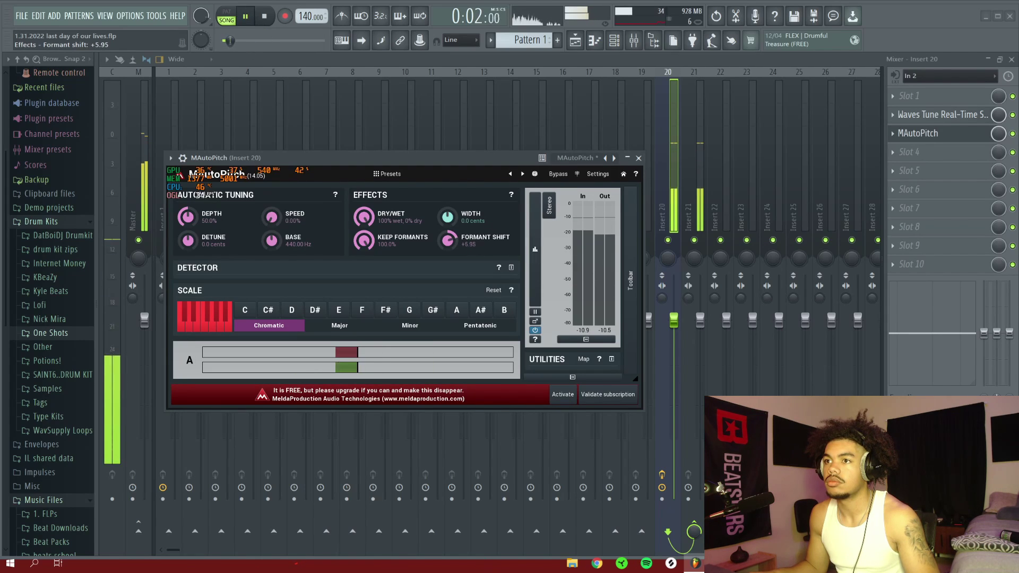
pyautogui.moveTo(447, 240); pyautogui.dragTo(447, 292)
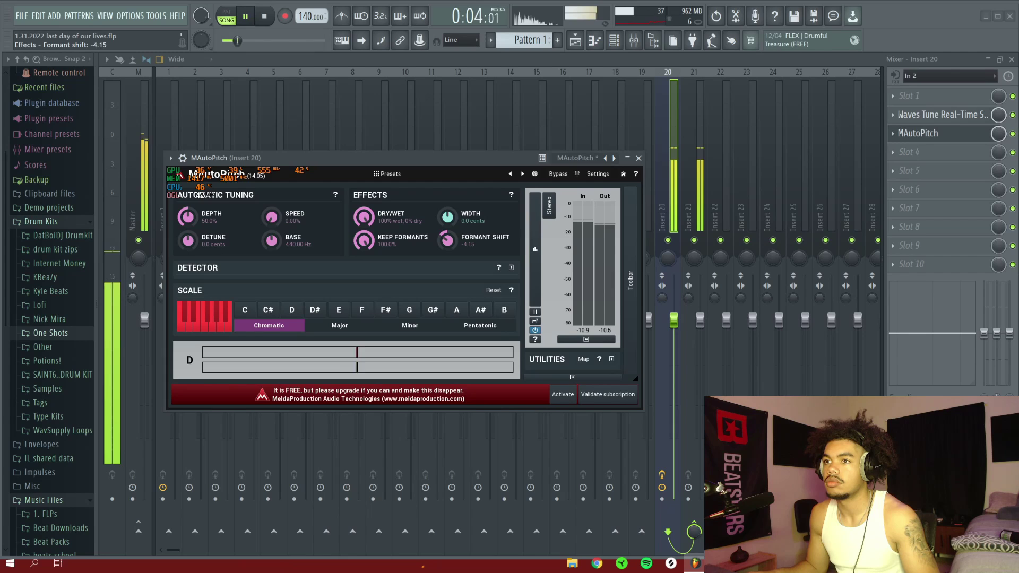
pyautogui.moveTo(448, 240); pyautogui.dragTo(451, 242)
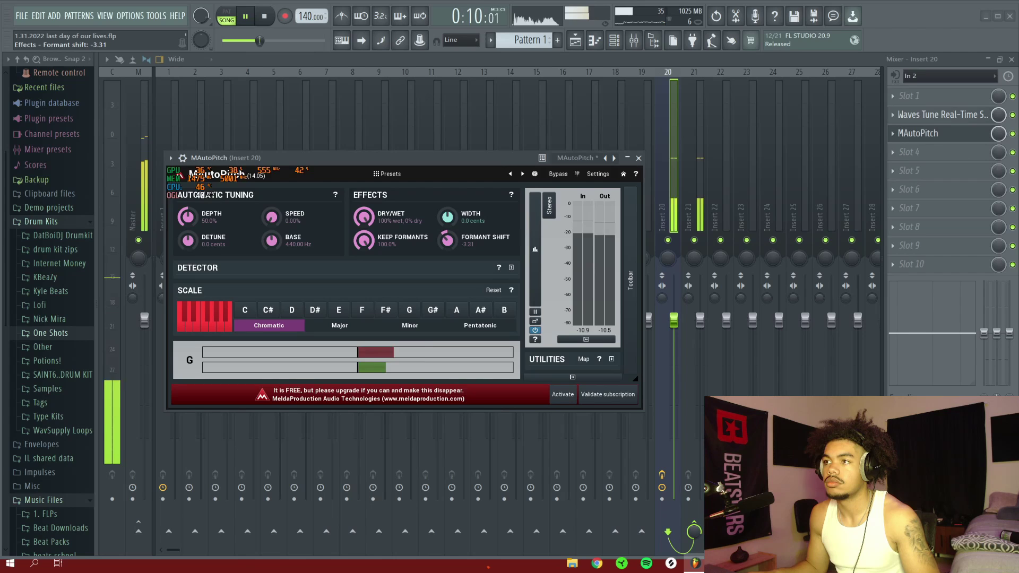
pyautogui.click(638, 157)
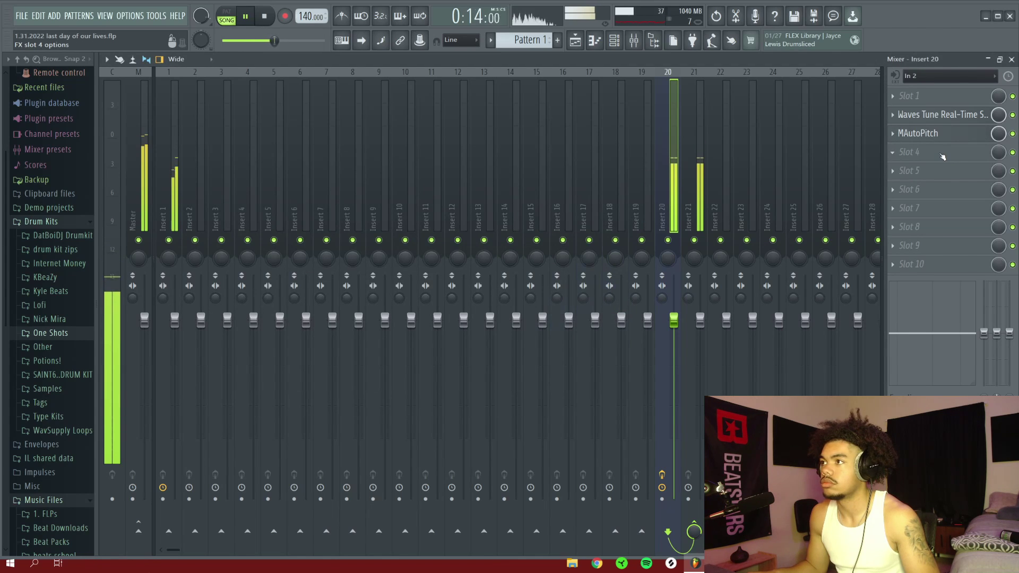
# Load Fruity Parametric EQ 2 into slot 4 of insert 20 with the "40Hz + 18kHz cut" preset.
pyautogui.click(939, 155)
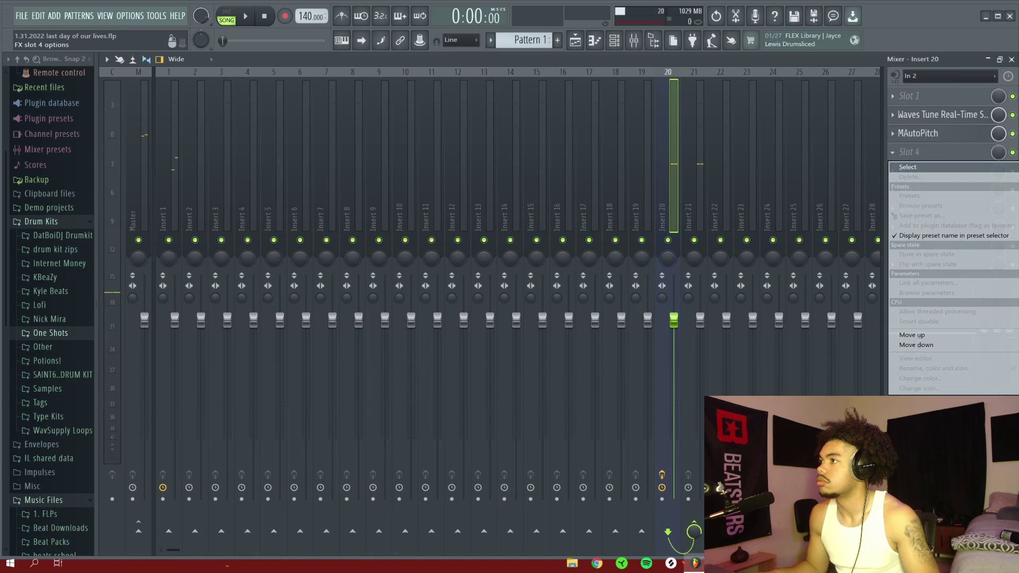
pyautogui.click(939, 167)
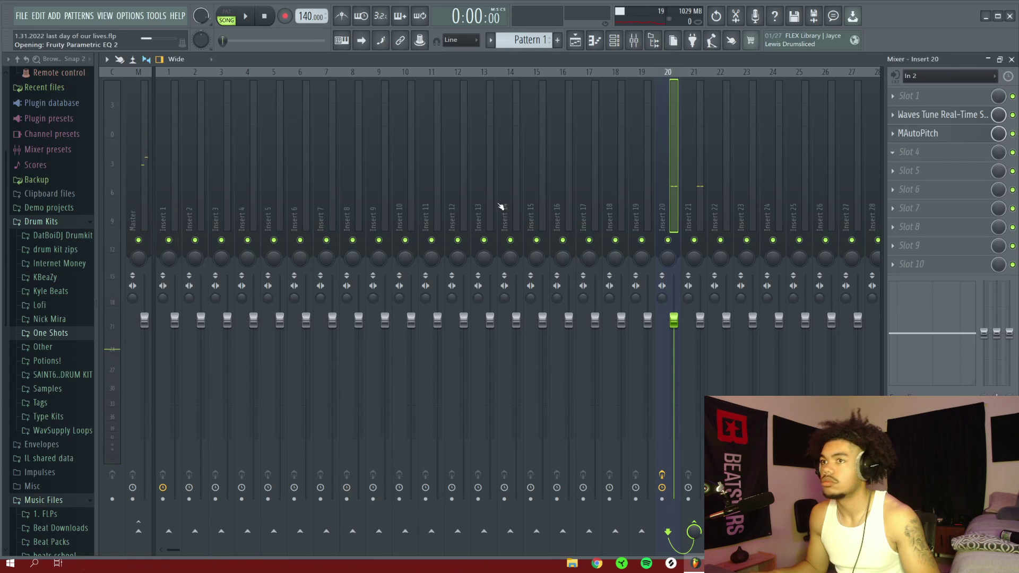
pyautogui.click(533, 173)
pyautogui.click(581, 230)
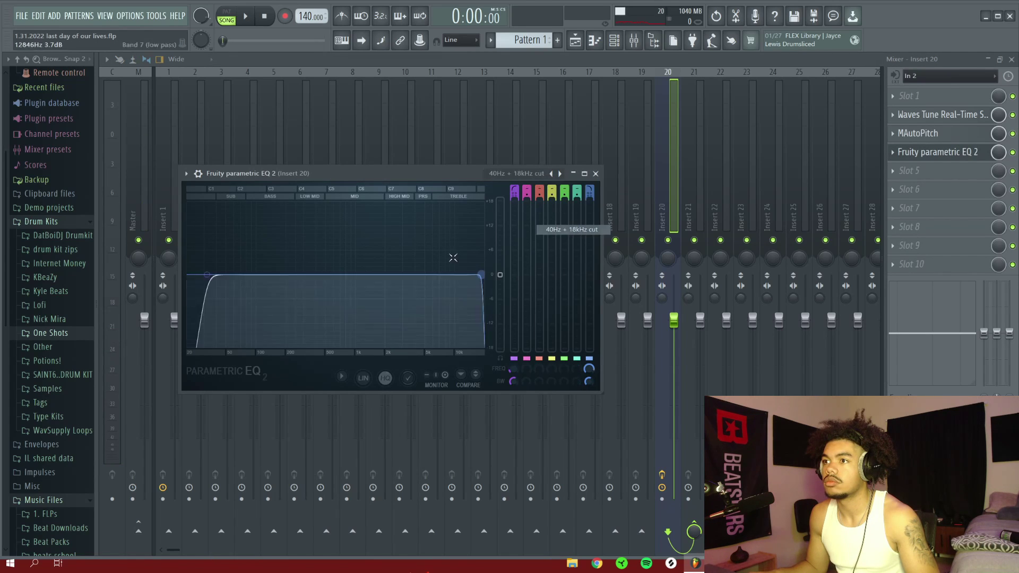
# Raise the EQ's high-pass band to about 552 Hz, lower its low-pass band while the vocal plays, and close the EQ.
pyautogui.moveTo(213, 274); pyautogui.dragTo(332, 274)
pyautogui.press('space')
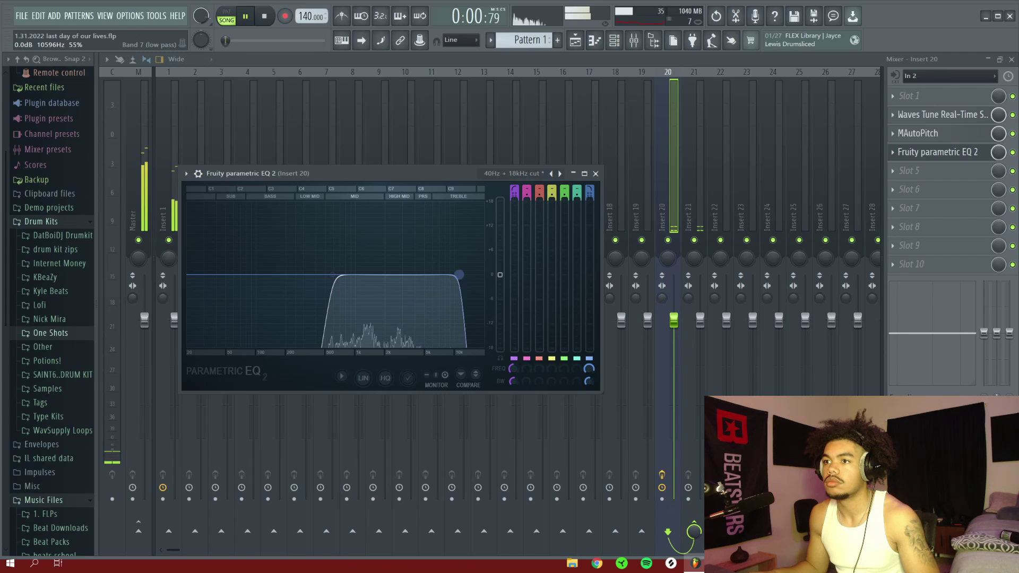
pyautogui.moveTo(459, 274)
pyautogui.mouseDown()
pyautogui.moveTo(428, 275)
pyautogui.moveTo(472, 274)
pyautogui.mouseUp()
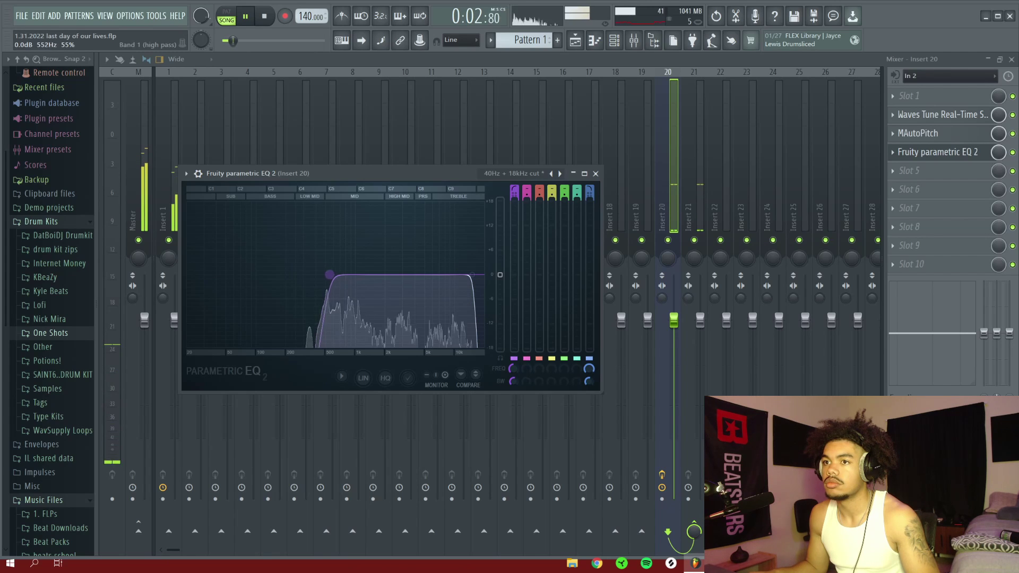
pyautogui.click(595, 174)
# Load Fruity Reeverb 2 into slot 5 of insert 20 and raise its wet level.
pyautogui.click(927, 172)
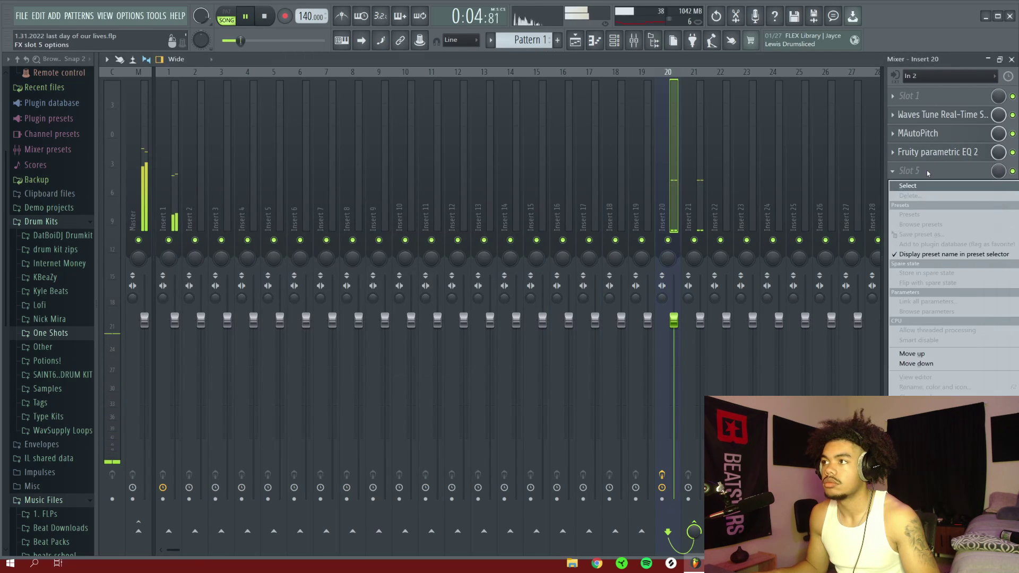
pyautogui.click(644, 157)
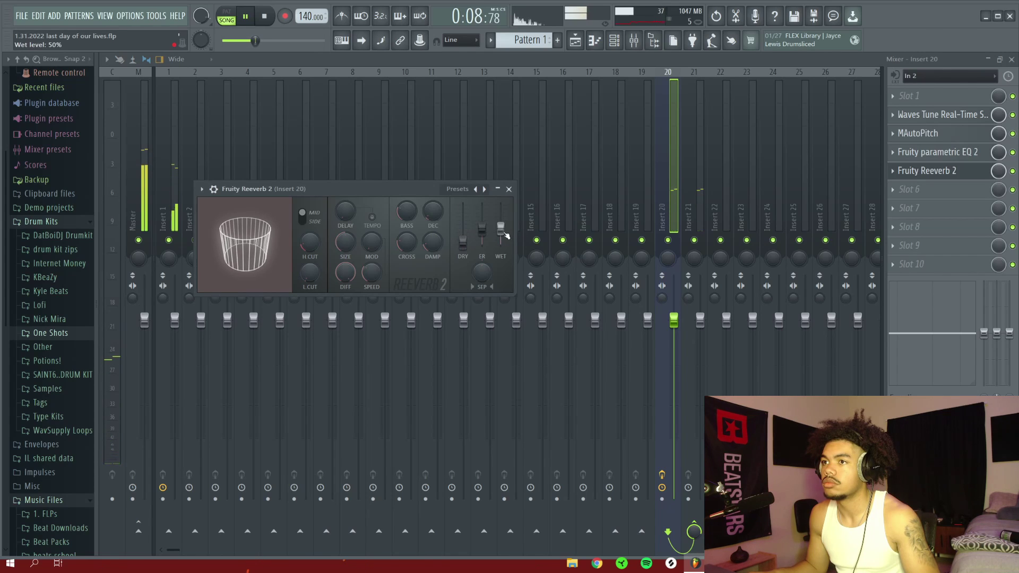
pyautogui.moveTo(990, 178); pyautogui.dragTo(990, 184)
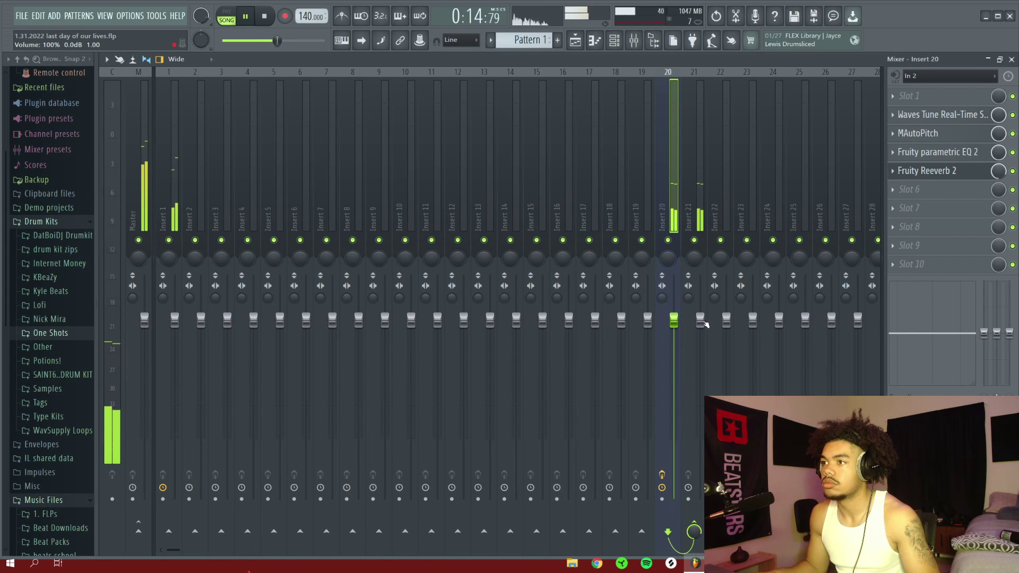
# Set the recorded vocal's channel volume to about 48% in the channel rack, with the mixer closed.
pyautogui.press('F9')
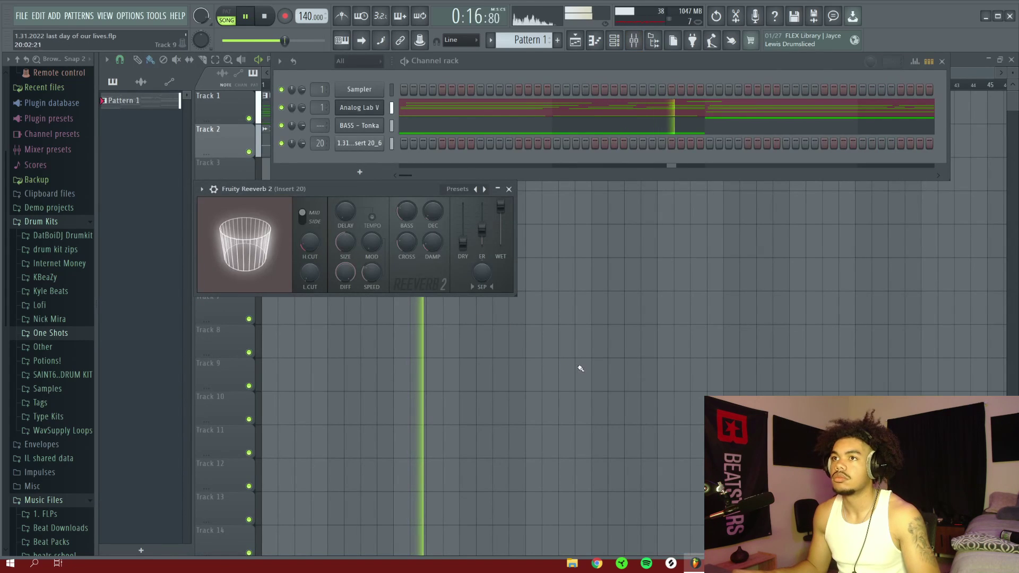
pyautogui.press('F5')
pyautogui.press('F6')
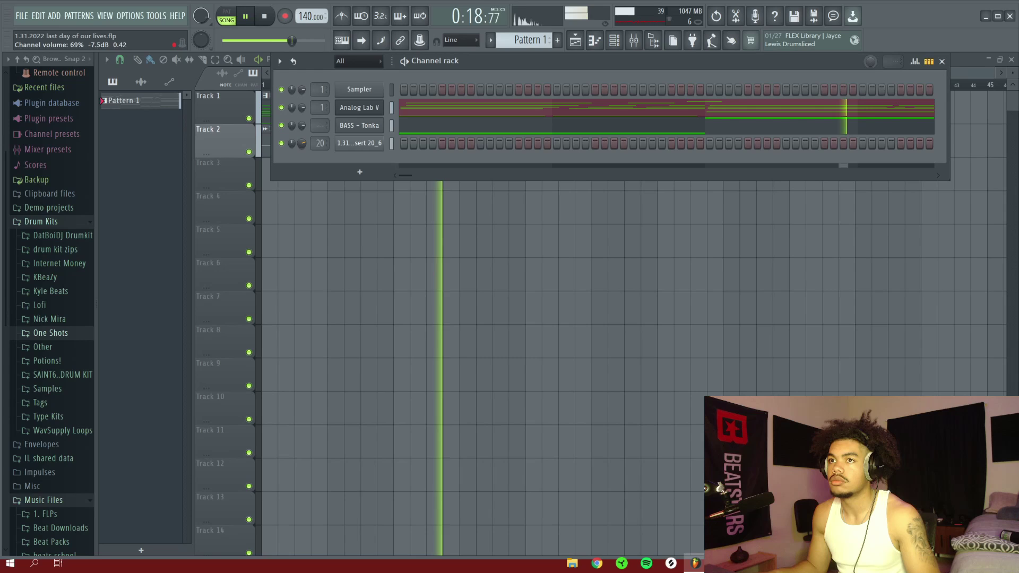
pyautogui.moveTo(301, 144); pyautogui.dragTo(304, 145)
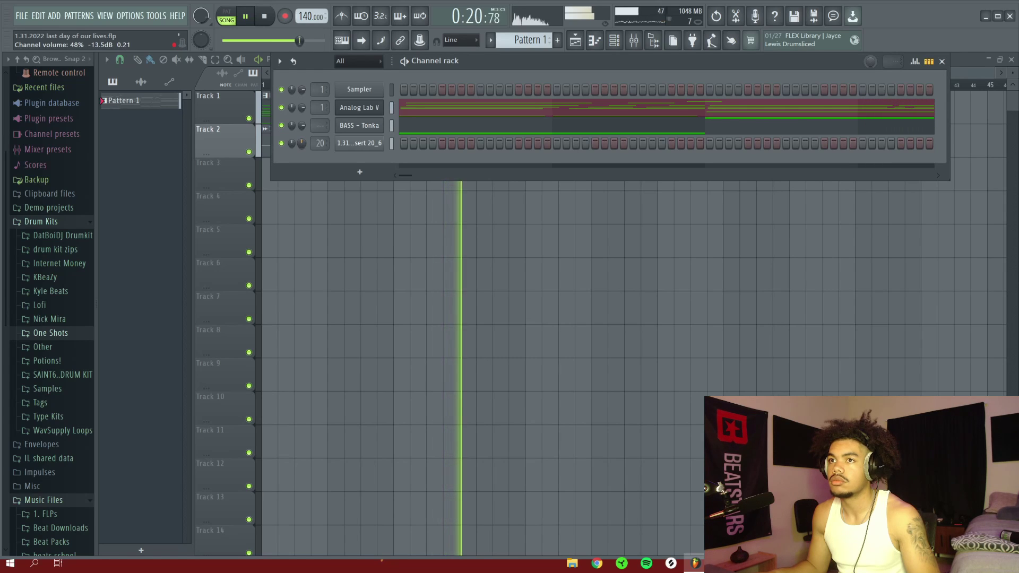
pyautogui.press('F6')
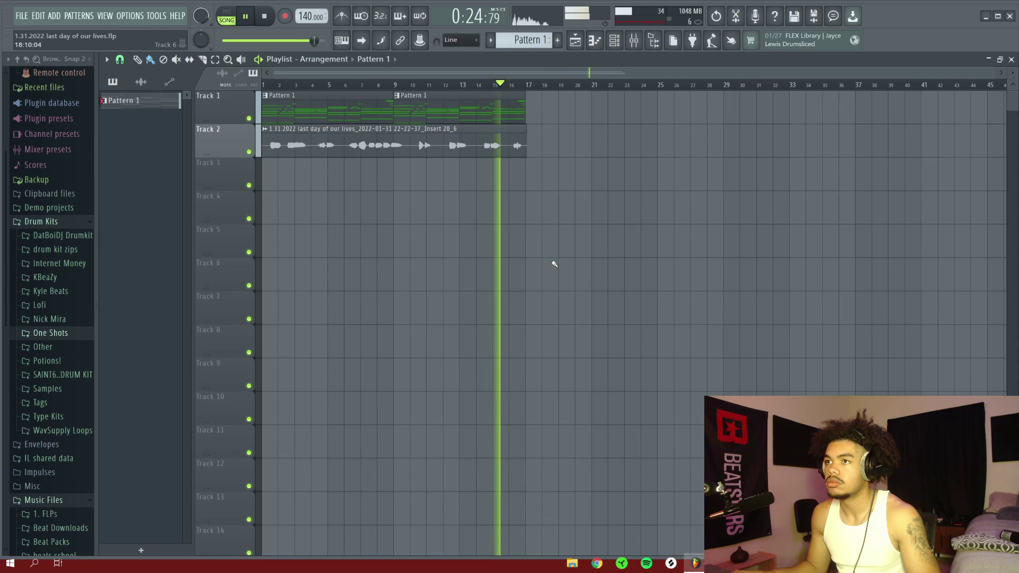
# Search the presets of the second Analog Lab V instrument for "flute".
pyautogui.scroll(3, 543, 73)
pyautogui.press('c')
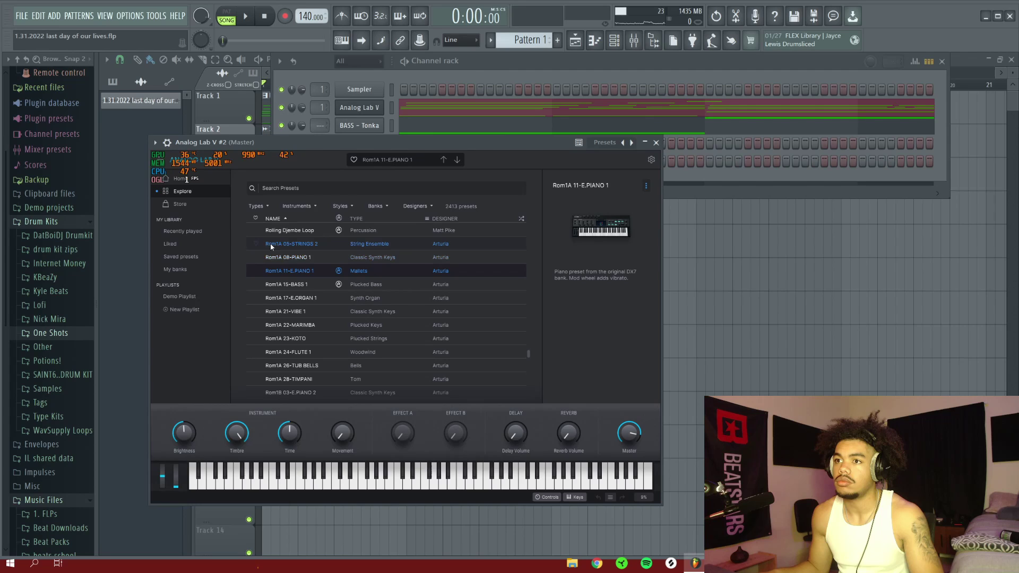
pyautogui.click(310, 186)
pyautogui.write('f')
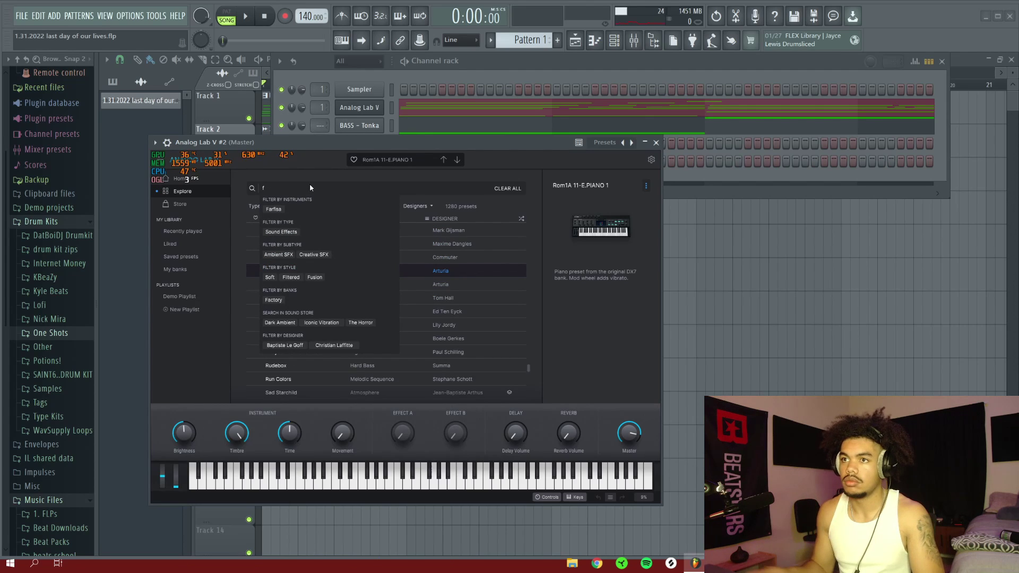
pyautogui.click(299, 192)
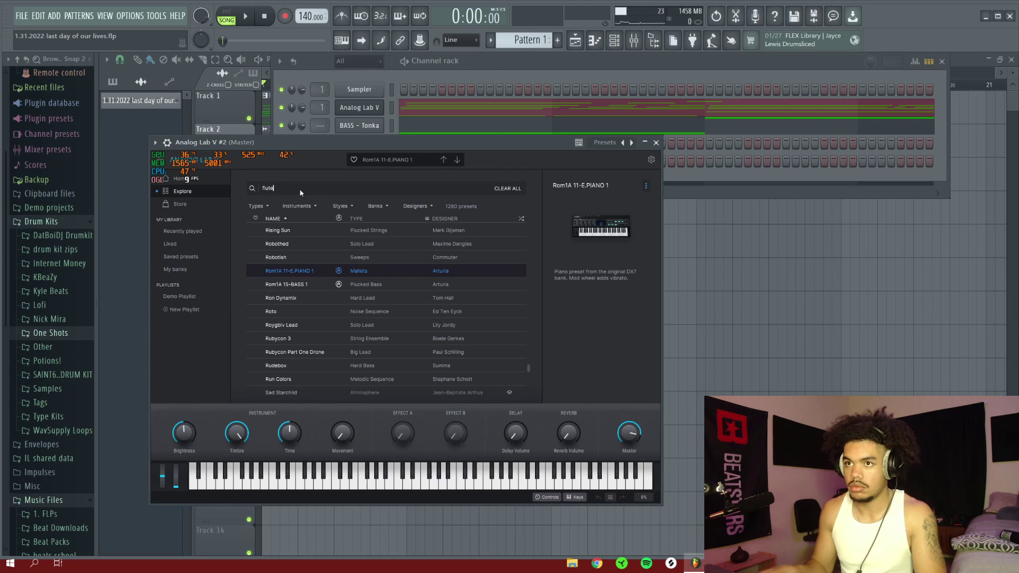
pyautogui.write('lute')
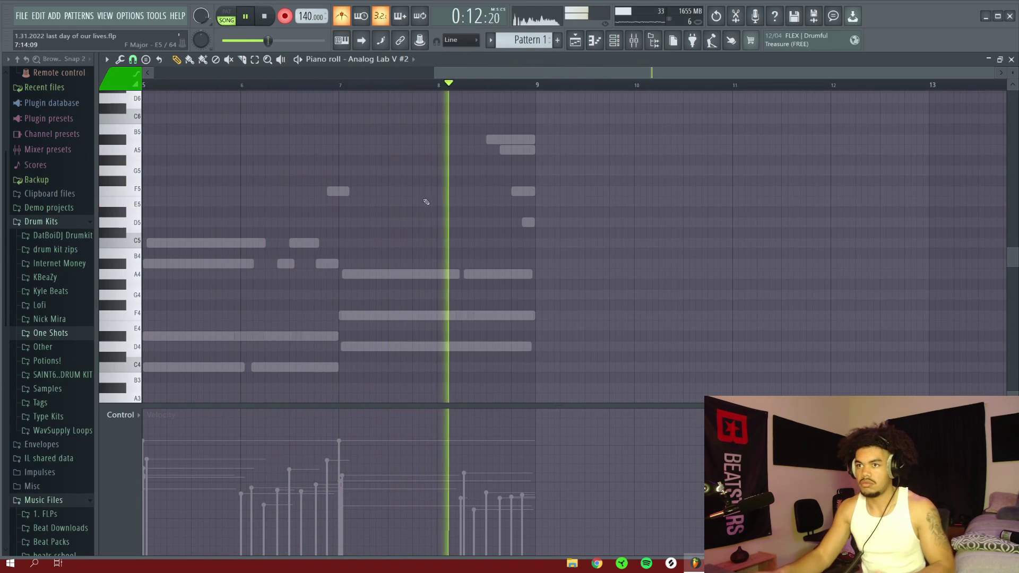
# Stop the melody recording, adjust the Overall amount of the Drip effect on mixer insert 2, and close Drip.
pyautogui.press('space')
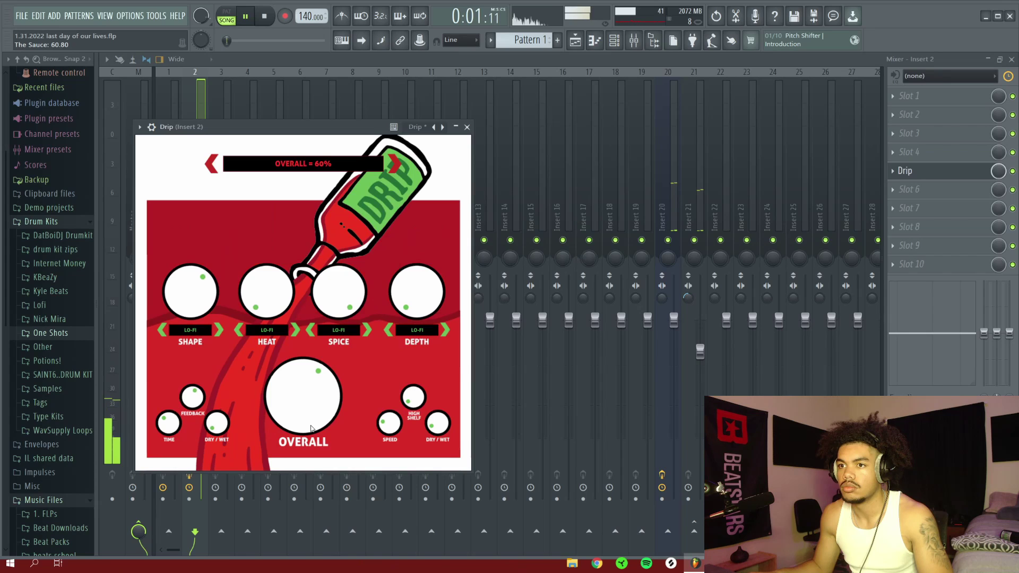
pyautogui.moveTo(311, 428); pyautogui.dragTo(315, 444)
pyautogui.click(468, 126)
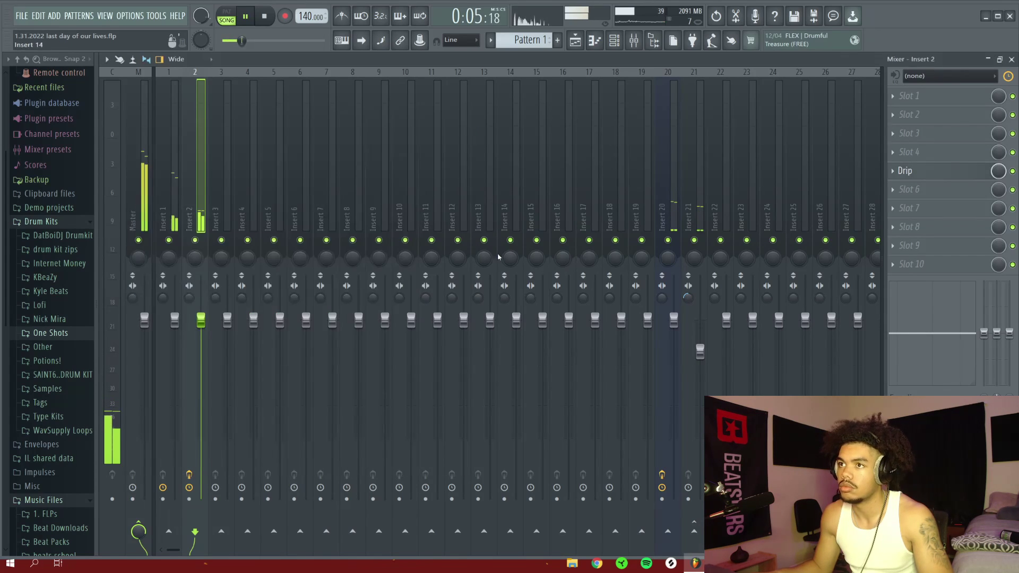
# Set the Analog Lab V #2 channel volume to about 54%, and close the channel rack and mixer.
pyautogui.press('F6')
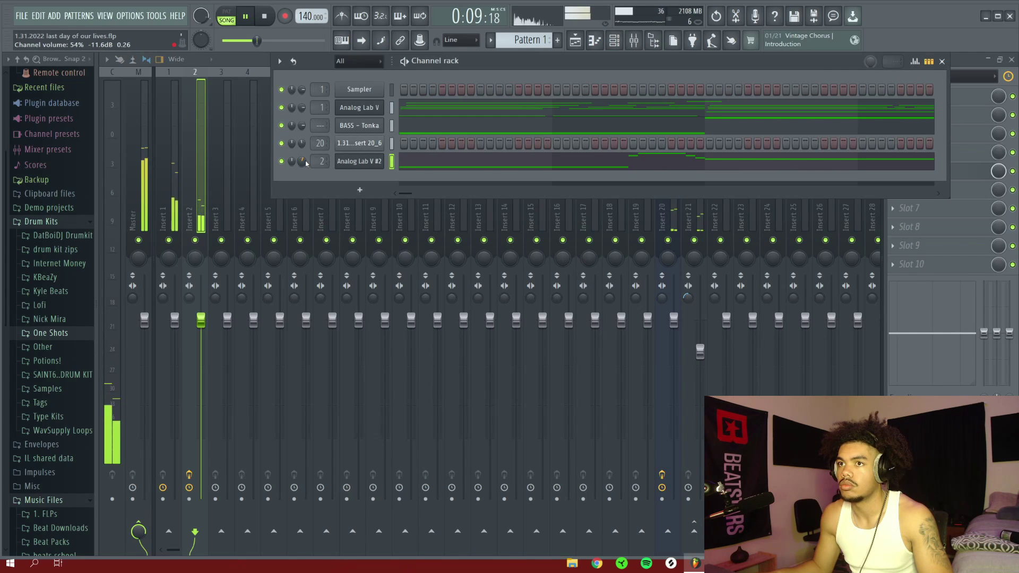
pyautogui.click(941, 60)
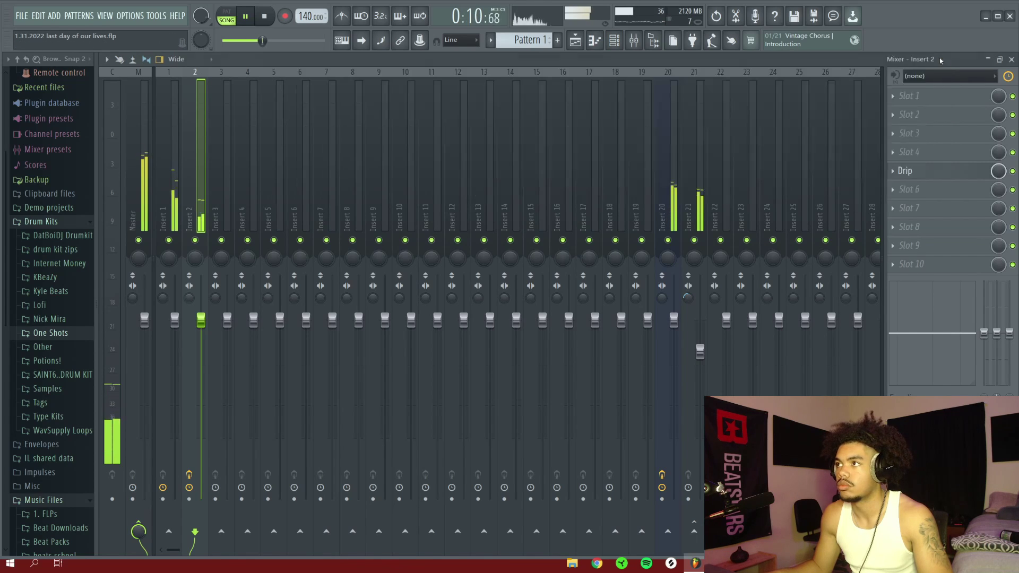
pyautogui.click(1011, 59)
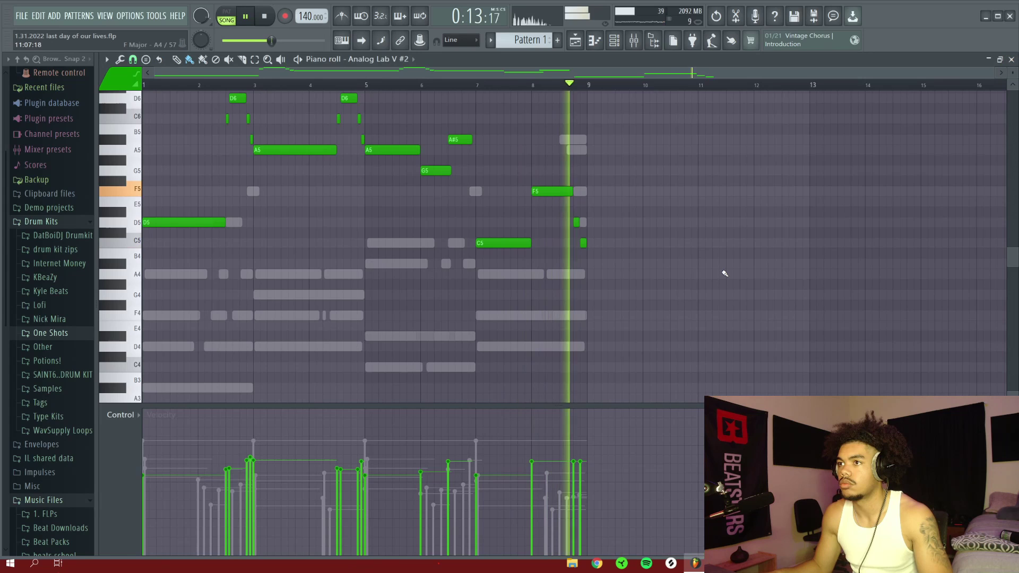
# Enter hi-hat hits for the trav - shortstop channel on steps 5, 9, 10, 13, 17 and 21.
pyautogui.press('F6')
pyautogui.press('F6')
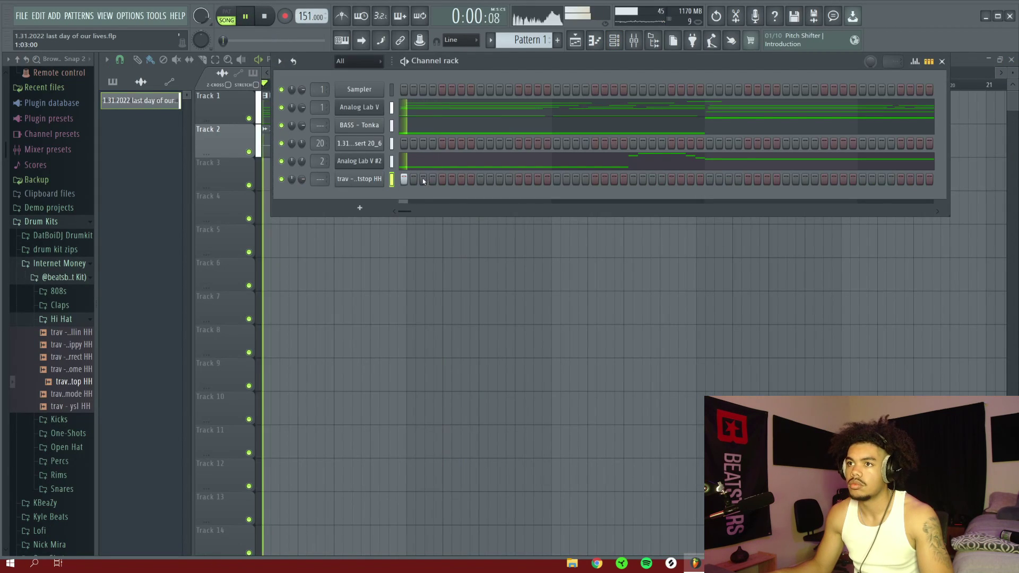
pyautogui.rightClick(425, 180)
pyautogui.click(441, 180)
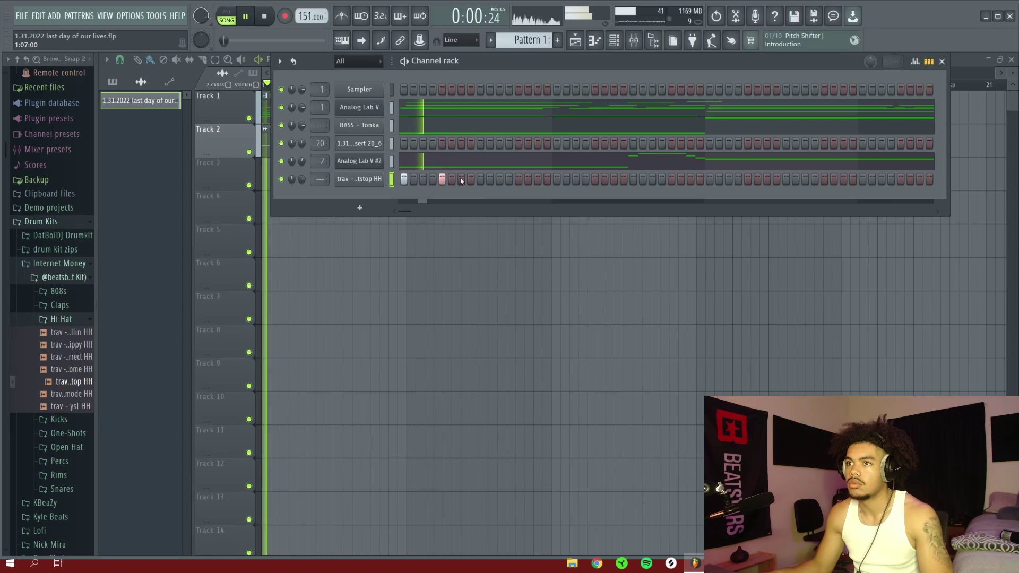
pyautogui.click(480, 180)
pyautogui.click(490, 179)
pyautogui.click(519, 179)
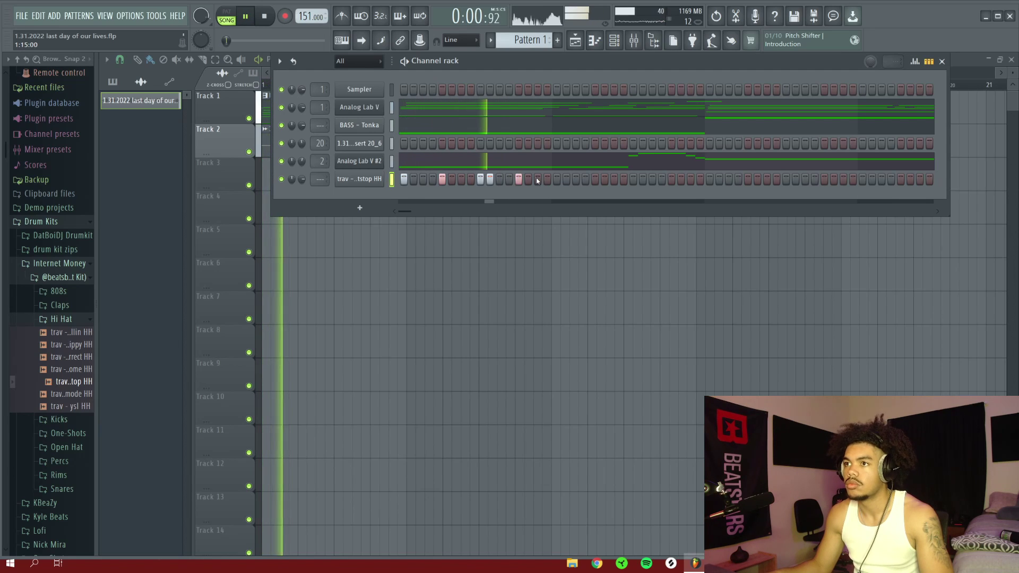
pyautogui.click(557, 180)
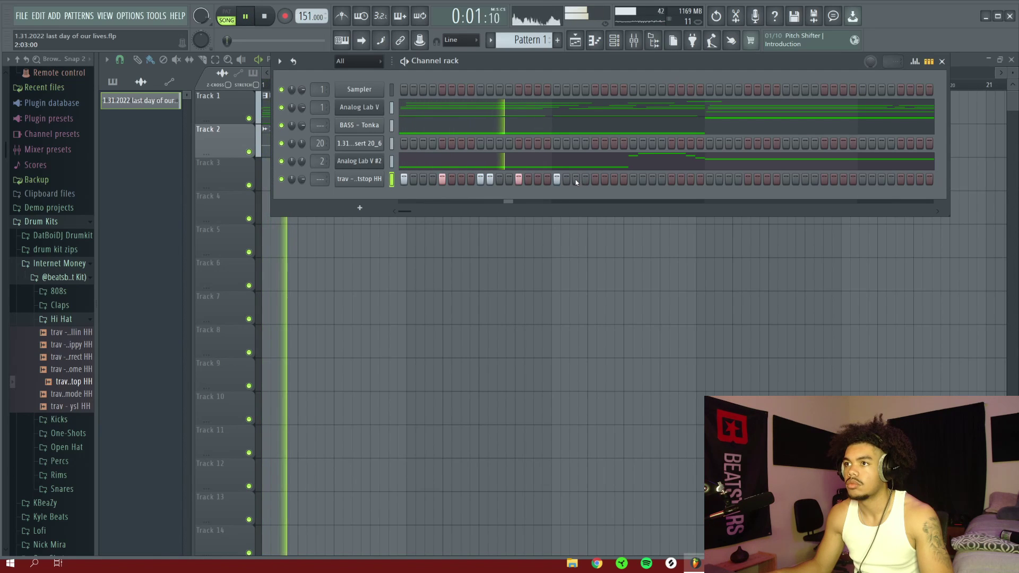
pyautogui.click(576, 179)
pyautogui.rightClick(576, 179)
pyautogui.click(595, 179)
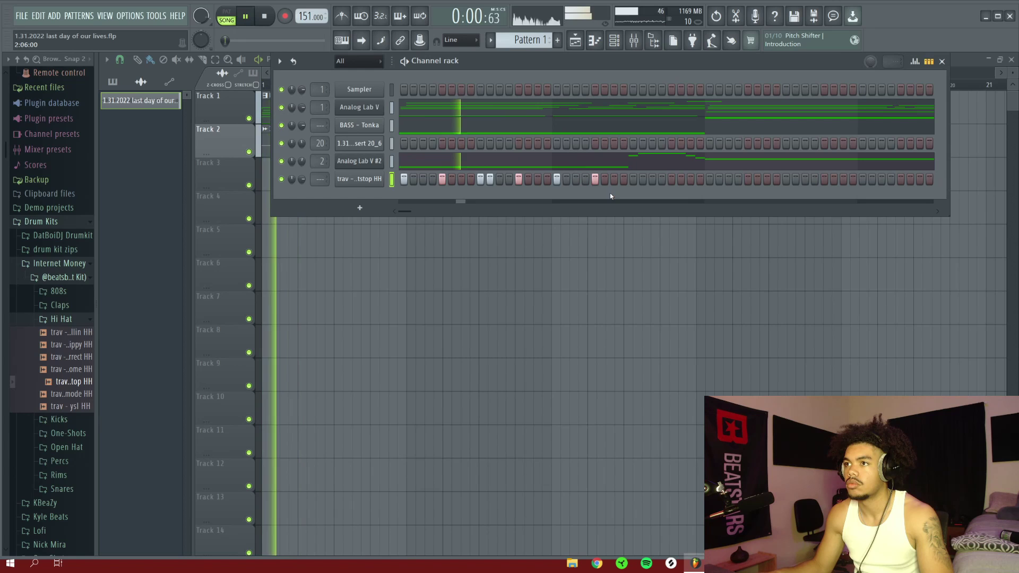
# In the trav - shortstop piano roll, lengthen the last hi-hat note to about one beat and chop it into a rapid roll.
pyautogui.press('space')
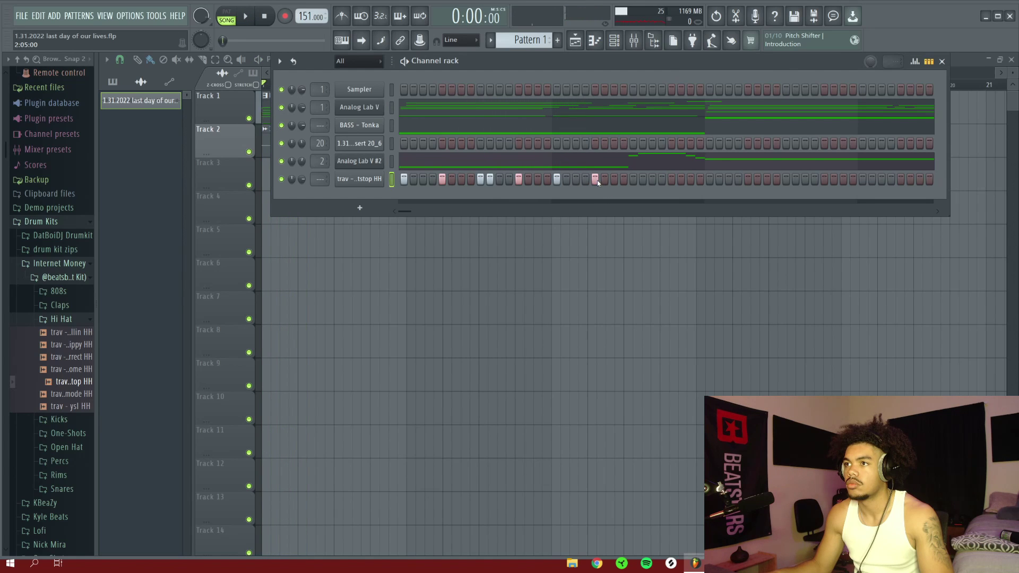
pyautogui.press('F7')
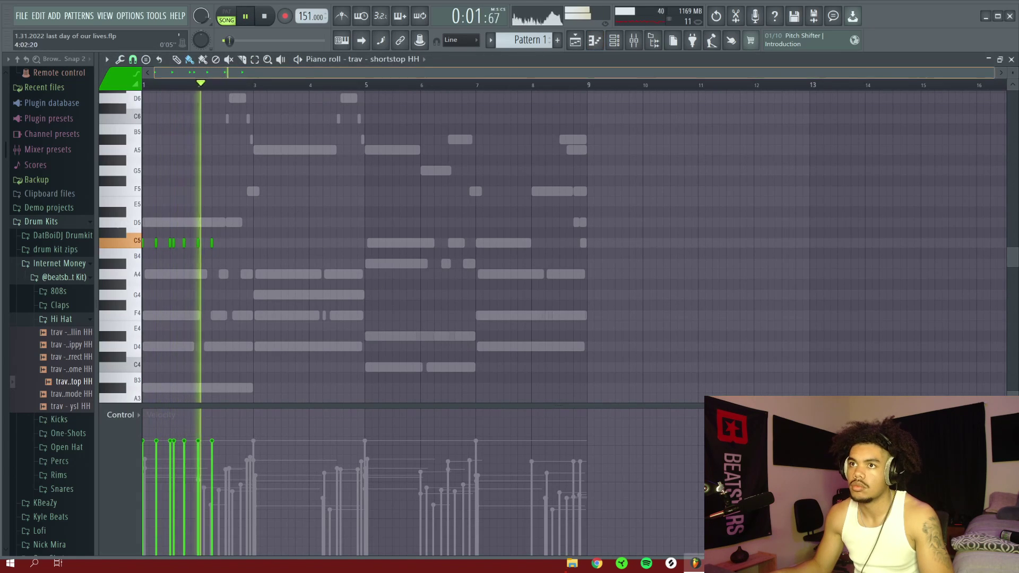
pyautogui.press('space')
pyautogui.press('space')
pyautogui.moveTo(273, 243); pyautogui.dragTo(289, 248)
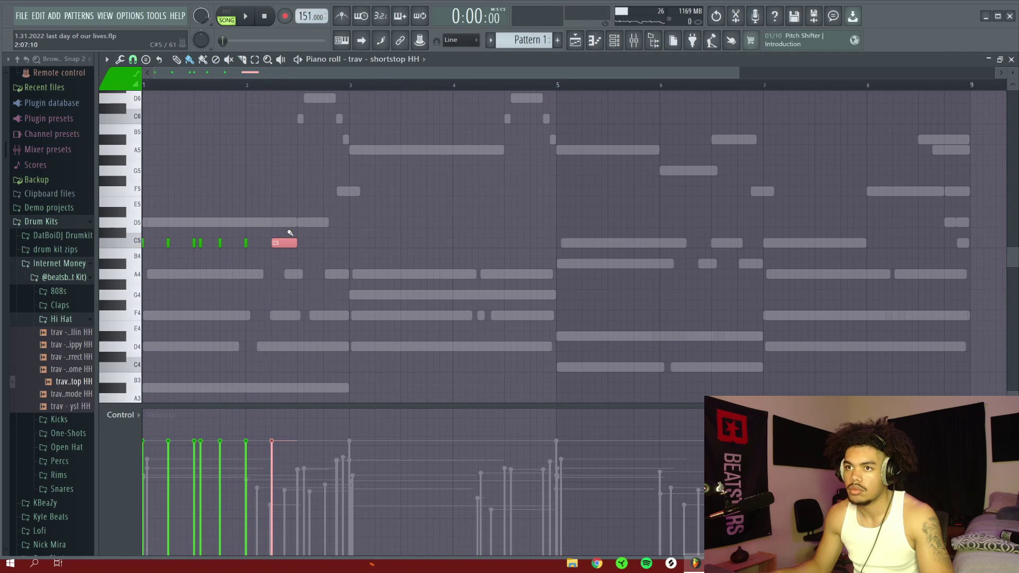
pyautogui.hotkey('alt', 'u')
pyautogui.press('space')
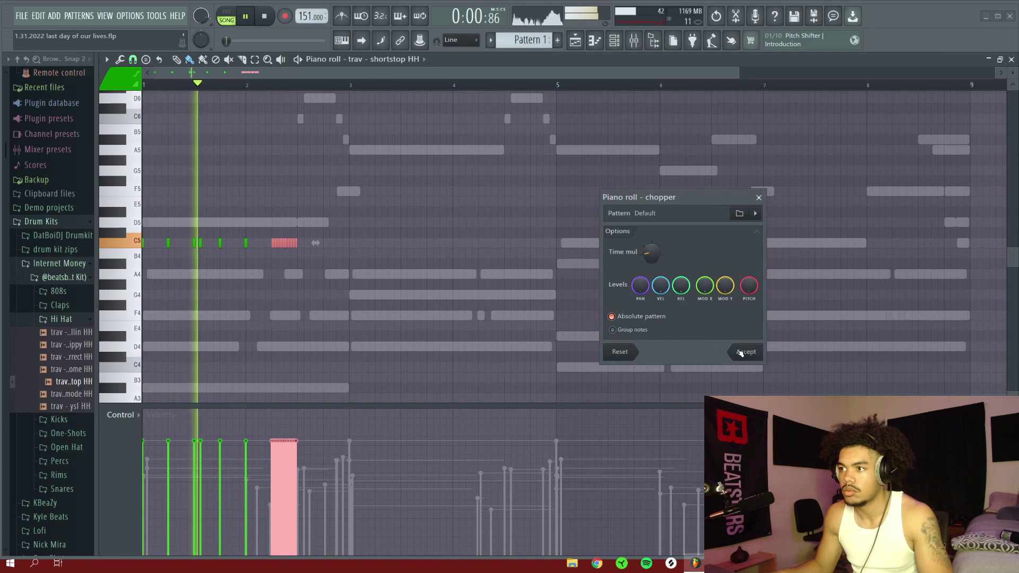
pyautogui.click(744, 351)
# Shape the hi-hat roll's velocities into a rising ramp, play it back, and delete the roll's last hit.
pyautogui.moveTo(271, 521); pyautogui.dragTo(306, 466)
pyautogui.keyDown('ctrl'); pyautogui.click(325, 345); pyautogui.keyUp('ctrl')
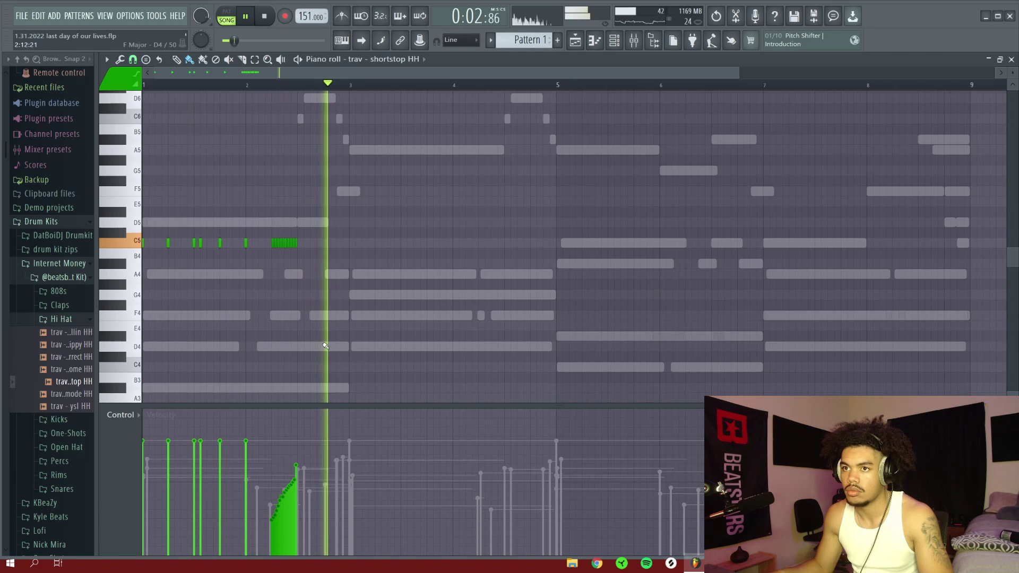
pyautogui.press('space')
pyautogui.press('space')
pyautogui.scroll(3, 349, 74)
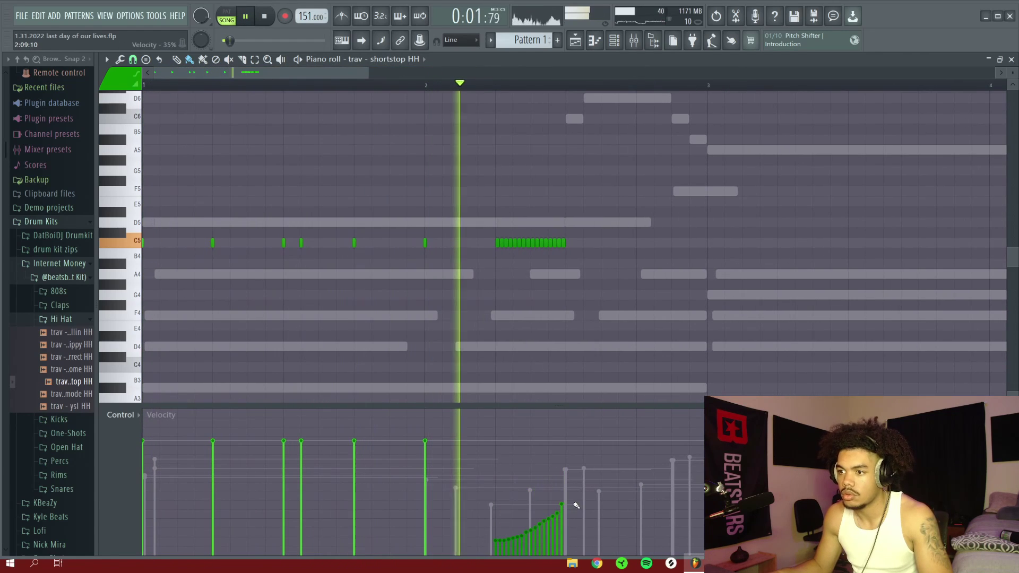
pyautogui.rightClick(562, 243)
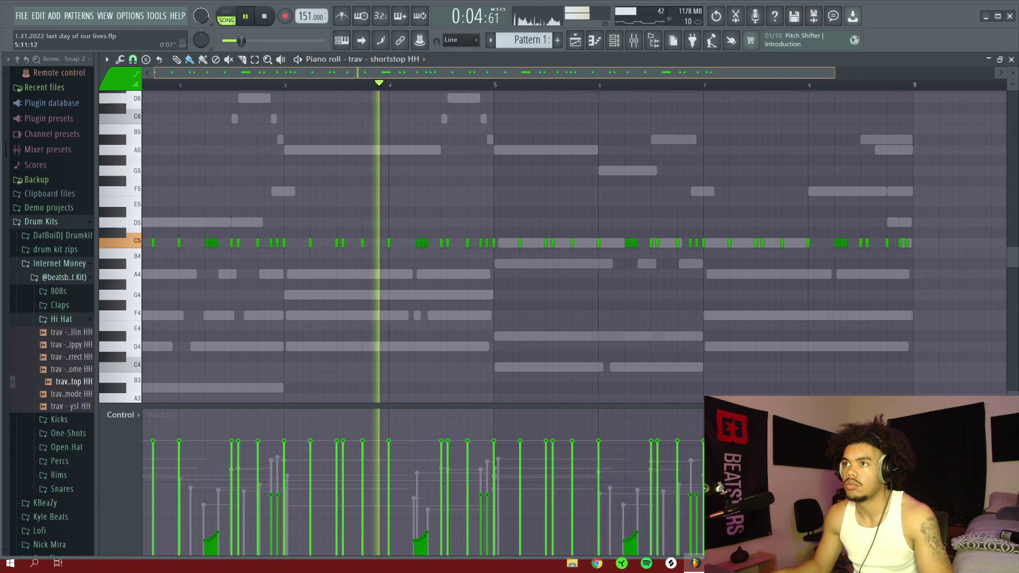
pyautogui.scroll(-2, 562, 91)
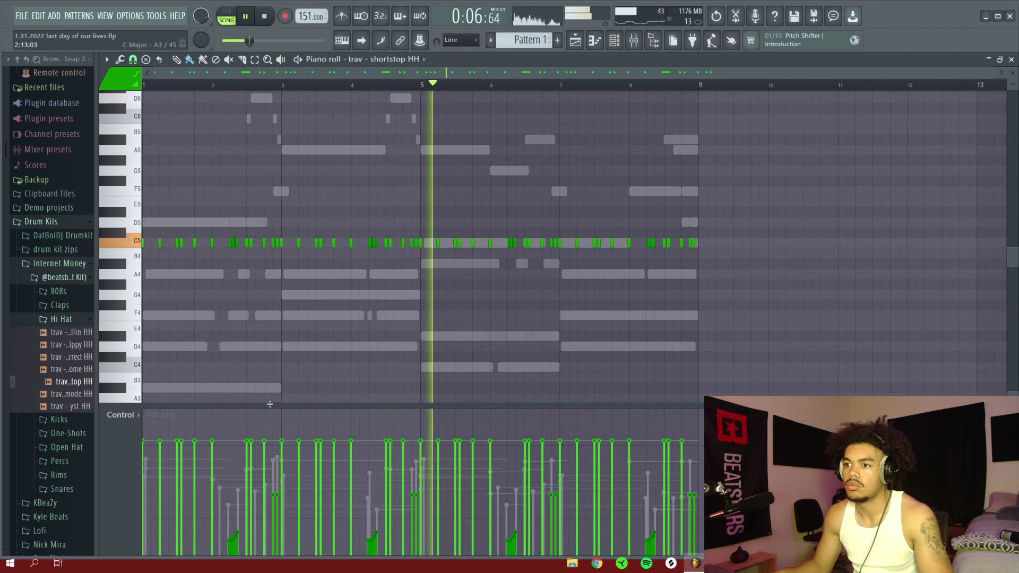